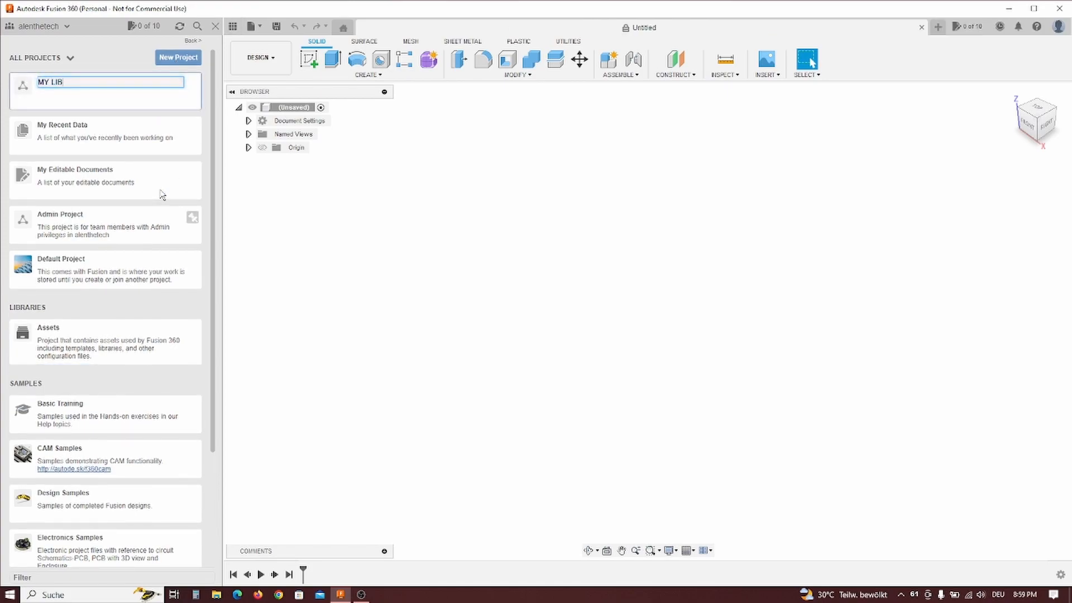
- Create a project named MY LIB with a Handrail Parts folder inside it, and open that folder
{"action": "key", "text": "Return"}
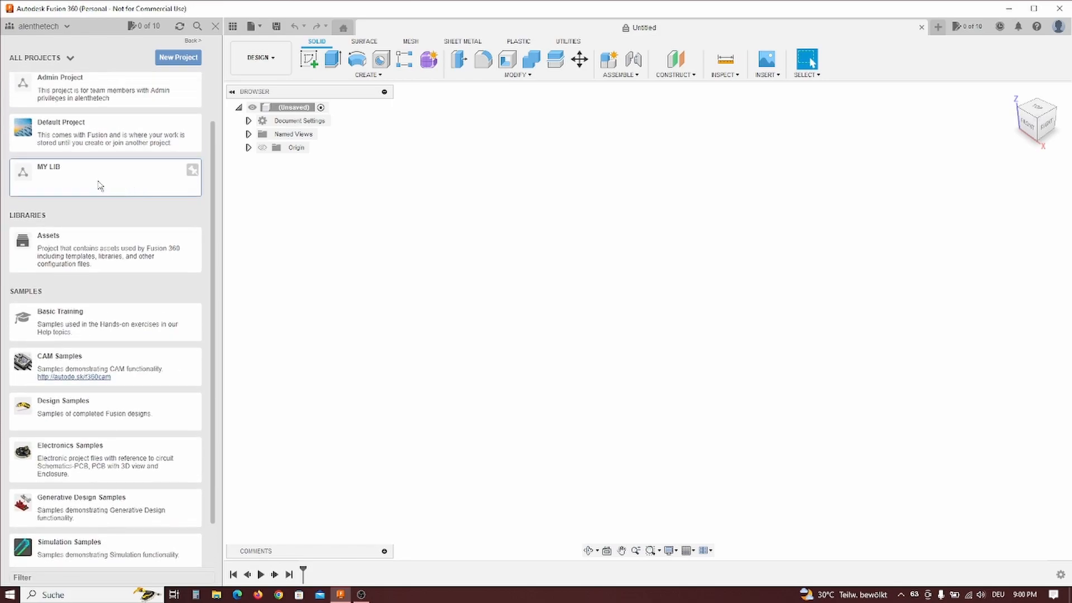
{"action": "left_click", "coordinate": [100, 186]}
{"action": "left_click", "coordinate": [165, 74]}
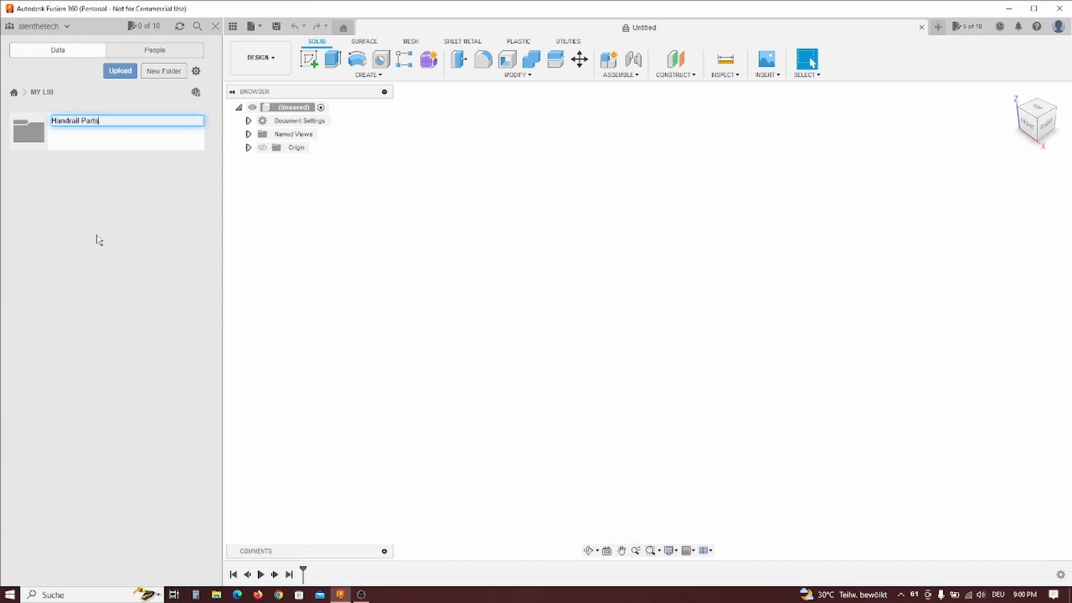
{"action": "type", "text": "Handrail Parts"}
{"action": "key", "text": "Return"}
{"action": "left_click", "coordinate": [103, 134]}
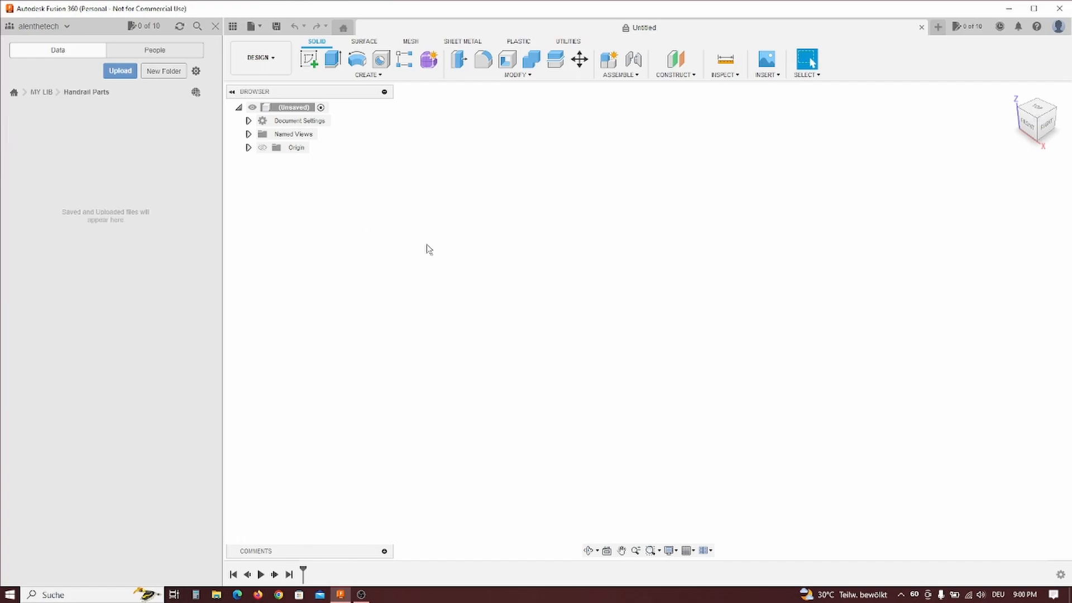
{"action": "left_click", "coordinate": [214, 28]}
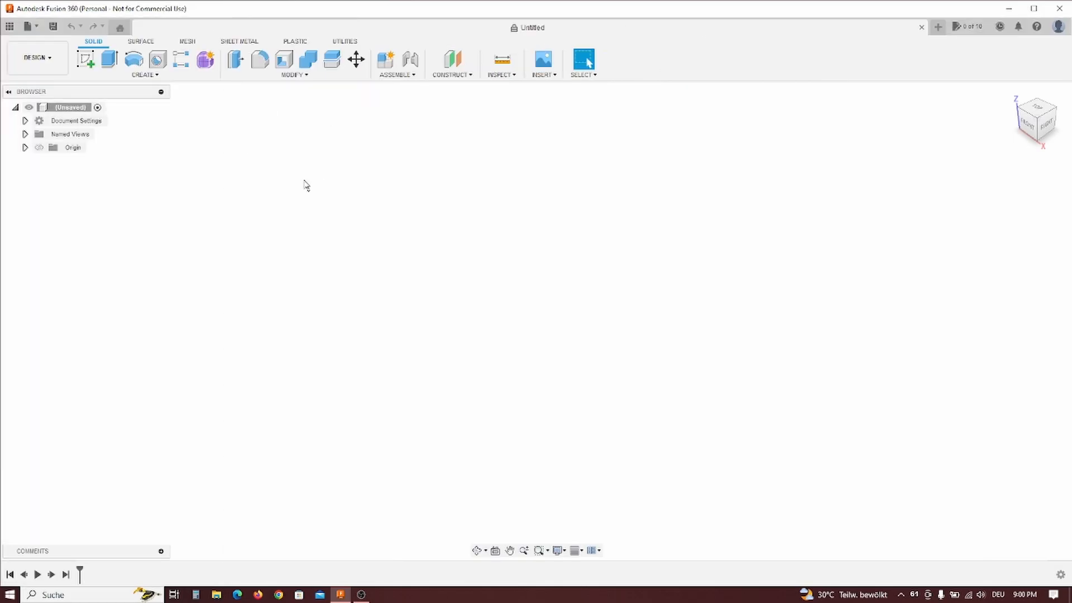
- Sketch a circle about 156 mm in diameter on the front (XZ) plane, centred on the origin
{"action": "left_click", "coordinate": [86, 58]}
{"action": "left_click", "coordinate": [570, 324]}
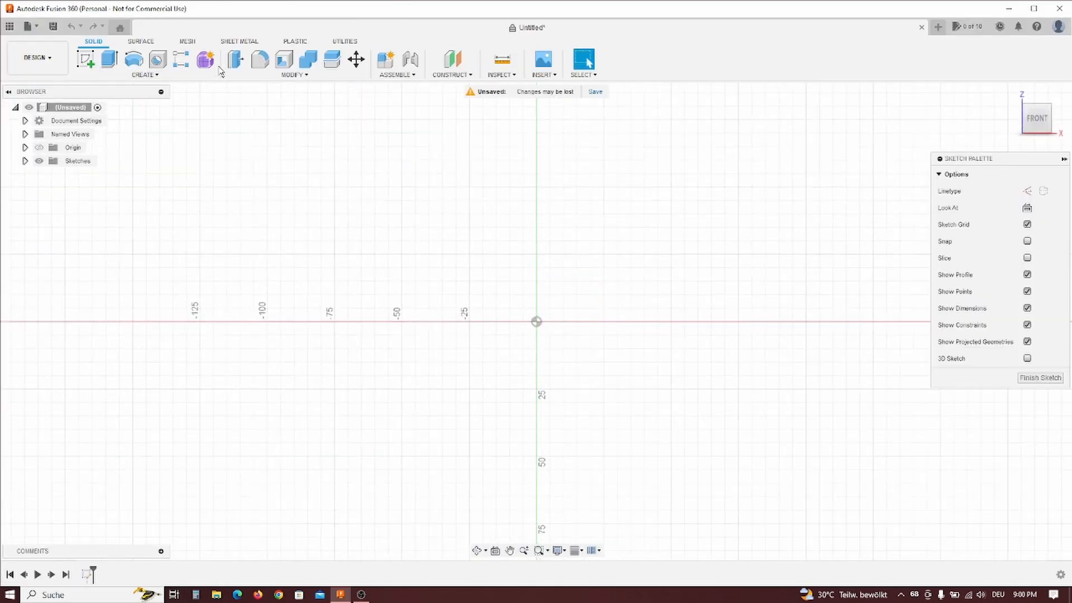
{"action": "key", "text": "c"}
{"action": "left_click", "coordinate": [537, 322]}
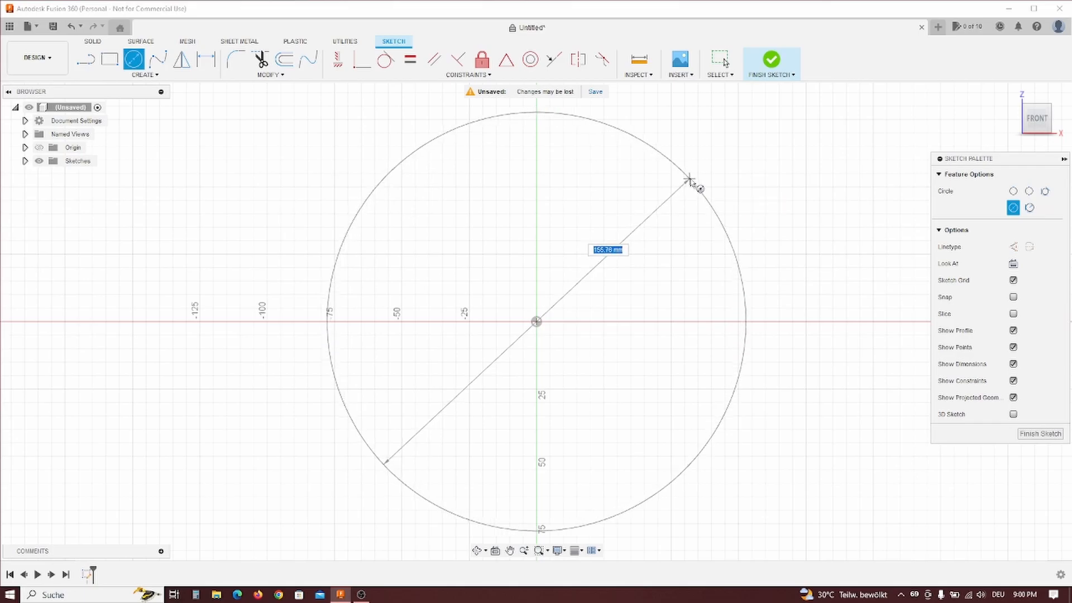
{"action": "left_click", "coordinate": [694, 182]}
- Dimension the circle's diameter to 70 mm and finish the sketch
{"action": "key", "text": "d"}
{"action": "left_click", "coordinate": [342, 249]}
{"action": "left_click", "coordinate": [259, 323]}
{"action": "type", "text": "70"}
{"action": "key", "text": "Return"}
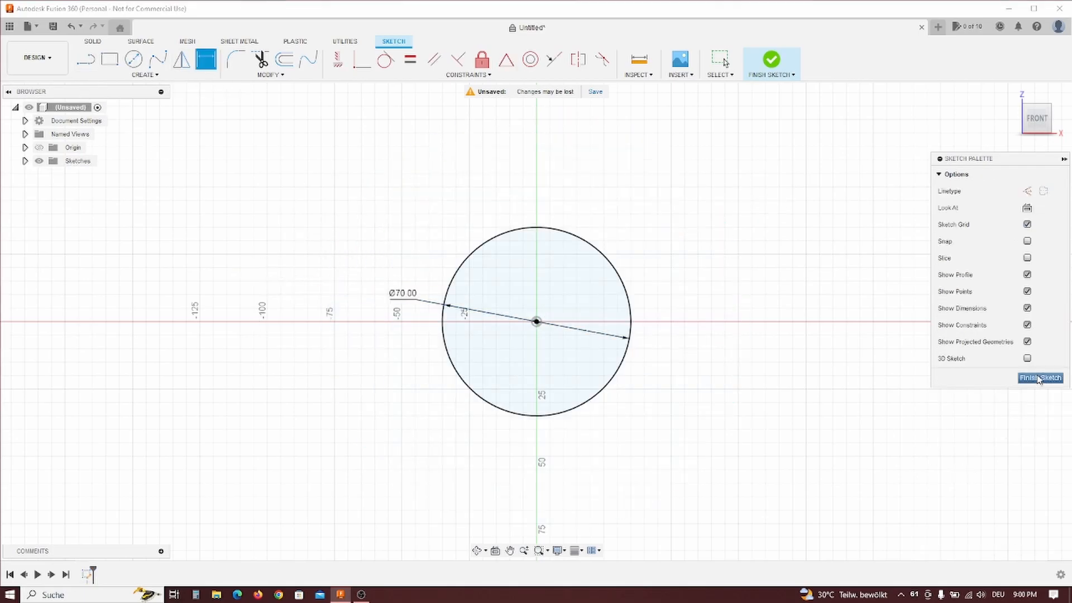
{"action": "left_click", "coordinate": [1040, 378]}
- Extrude the circular profile to a distance of -5 mm as a new body
{"action": "left_click", "coordinate": [110, 59]}
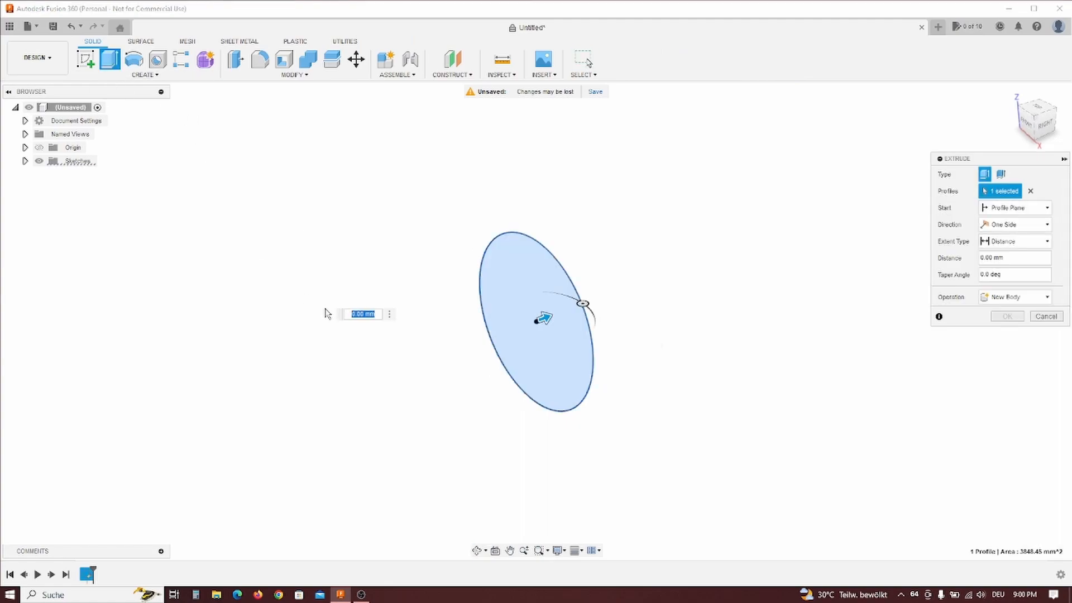
{"action": "left_click_drag", "start_coordinate": [555, 313], "coordinate": [538, 322]}
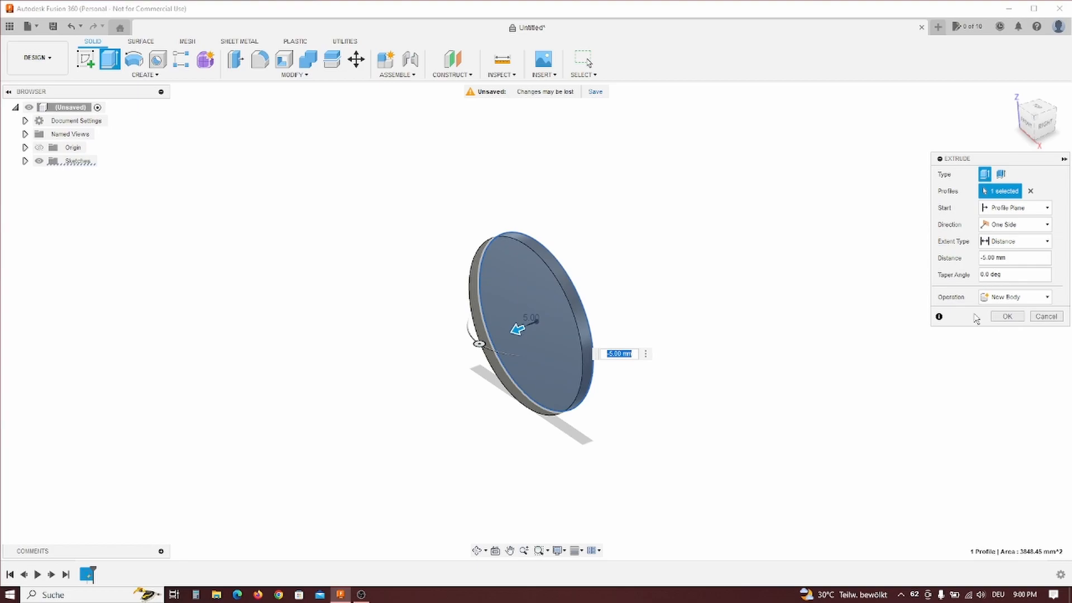
{"action": "left_click", "coordinate": [1006, 322]}
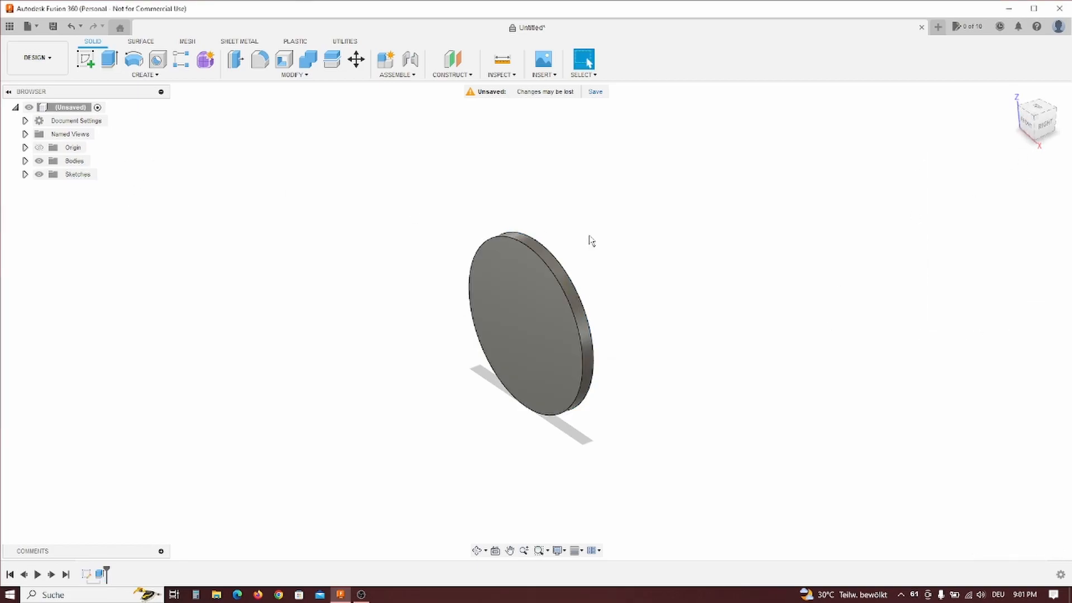
- Start a sketch on the side (YZ) plane and draw two concentric circles in front of and above the disc
{"action": "left_click", "coordinate": [86, 59]}
{"action": "left_click", "coordinate": [579, 281]}
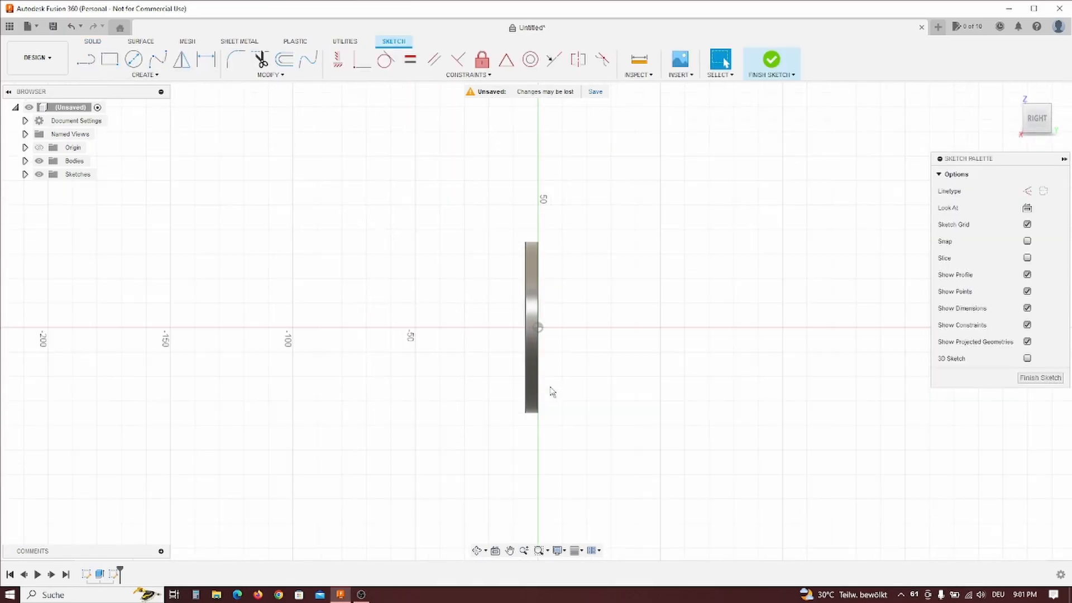
{"action": "key", "text": "c"}
{"action": "left_click", "coordinate": [493, 234]}
{"action": "left_click", "coordinate": [522, 276]}
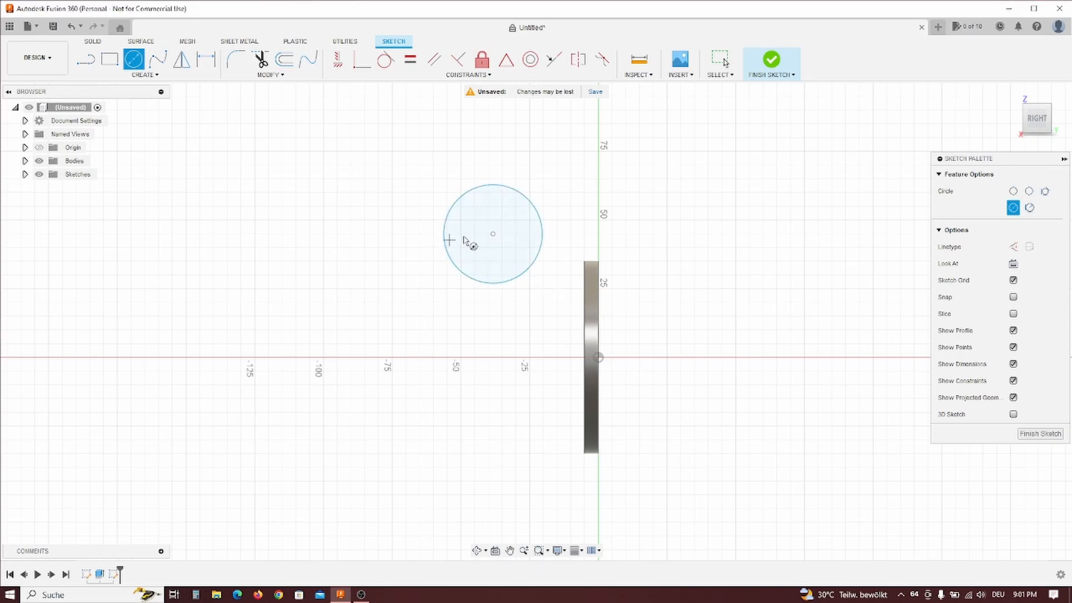
{"action": "left_click", "coordinate": [493, 234]}
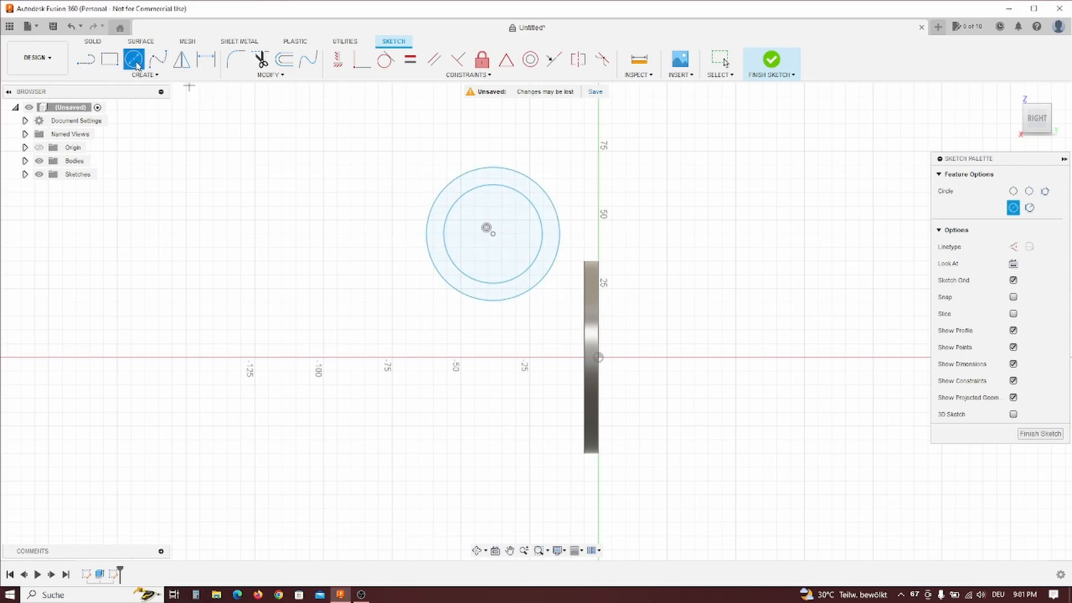
- Draw two diverging lines from the circles' centre down to the outer circle and align their lower endpoints with a horizontal constraint
{"action": "key", "text": "l"}
{"action": "left_click", "coordinate": [493, 234]}
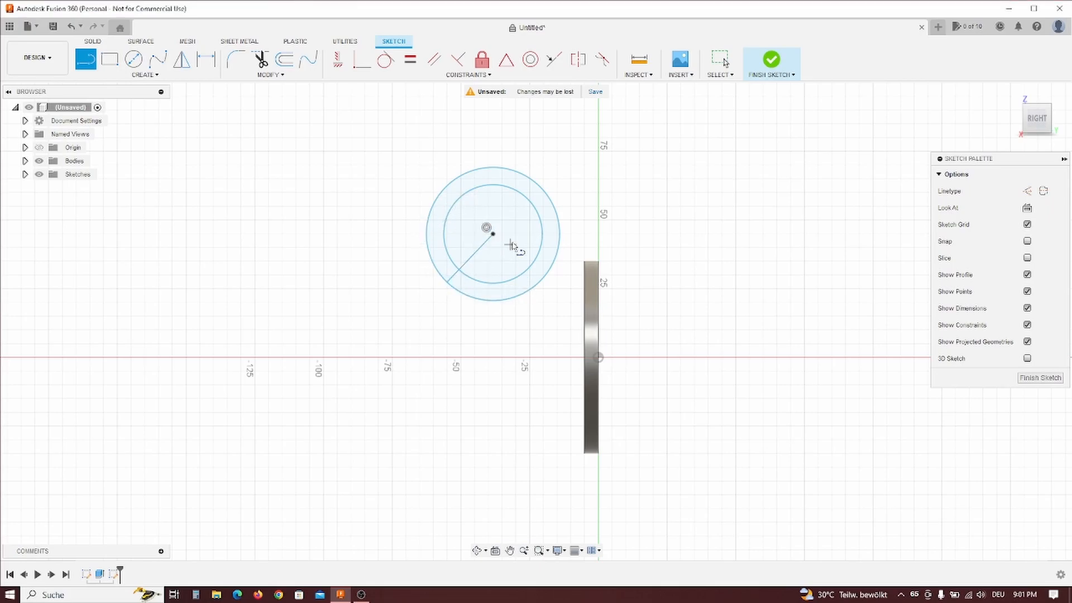
{"action": "key", "text": "Escape"}
{"action": "key", "text": "Escape"}
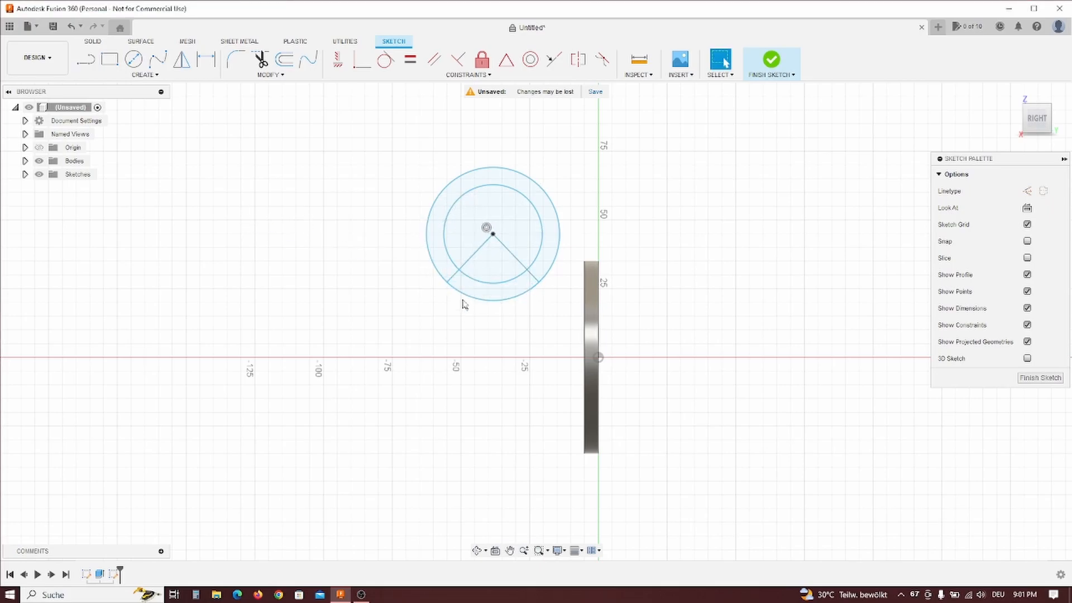
{"action": "left_click", "coordinate": [338, 59]}
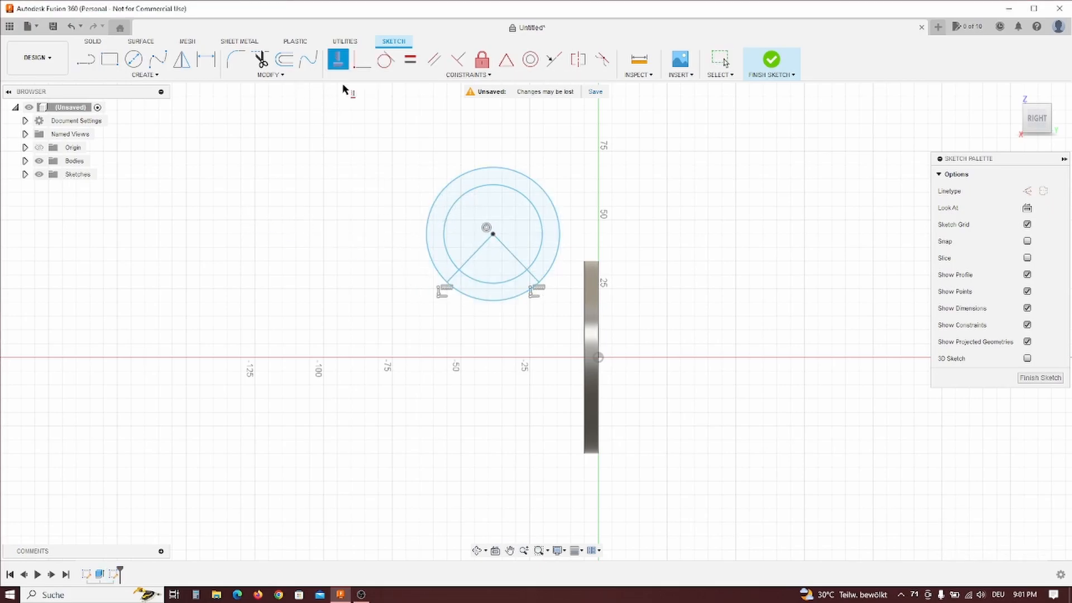
- Dimension the inner circle's diameter to 42.4 mm
{"action": "scroll", "coordinate": [495, 272], "scroll_direction": "up", "scroll_amount": 3}
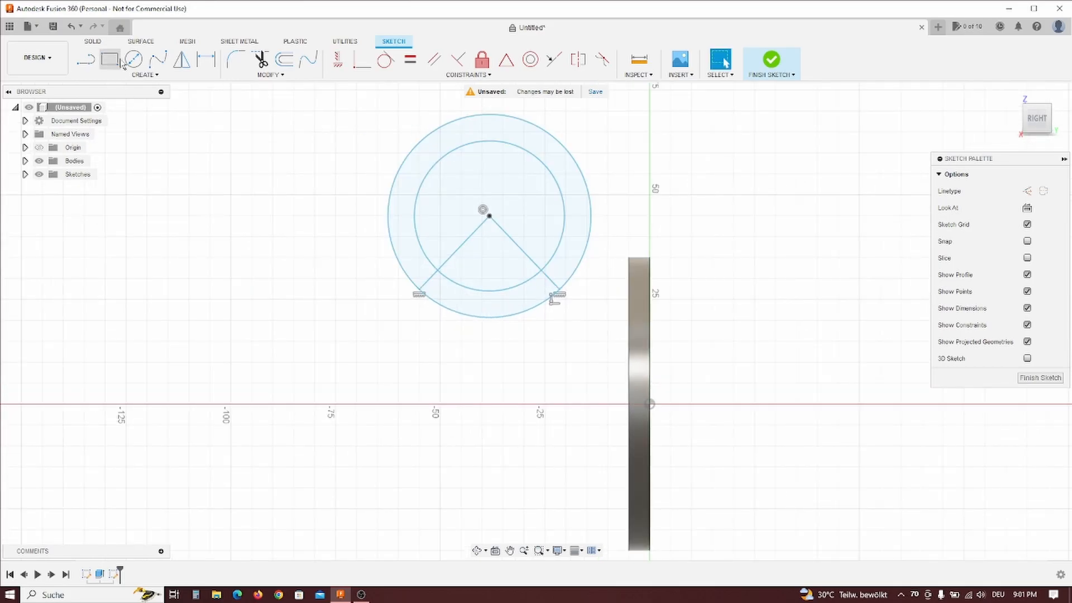
{"action": "left_click", "coordinate": [206, 58]}
{"action": "left_click", "coordinate": [536, 162]}
{"action": "left_click", "coordinate": [602, 159]}
{"action": "type", "text": "42.4"}
{"action": "key", "text": "Return"}
- Dimension the gap between the inner and outer circles to 3 mm
{"action": "key", "text": "d"}
{"action": "left_click", "coordinate": [579, 221]}
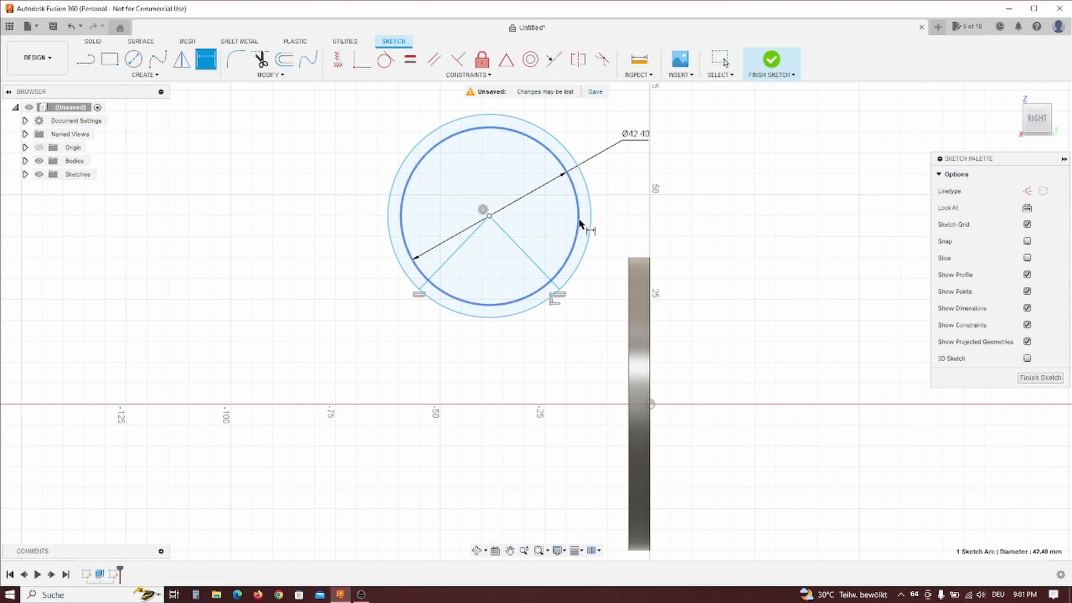
{"action": "left_click", "coordinate": [592, 222]}
{"action": "left_click", "coordinate": [655, 228]}
{"action": "type", "text": "3"}
{"action": "key", "text": "Return"}
- Dimension the horizontal distance between the two lines' lower endpoints to 24 mm
{"action": "key", "text": "d"}
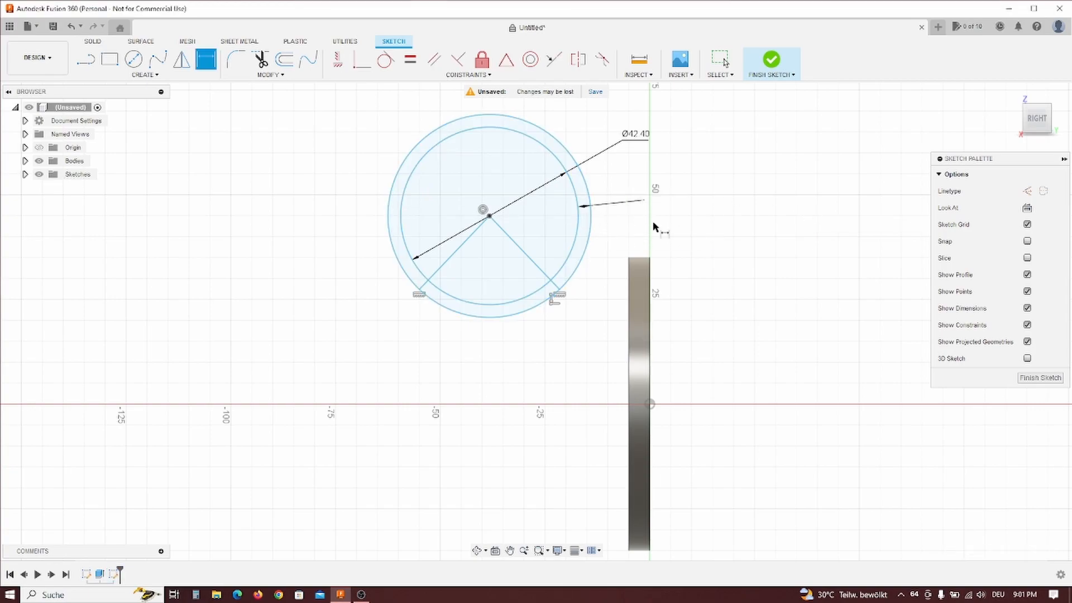
{"action": "left_click", "coordinate": [420, 293]}
{"action": "left_click", "coordinate": [557, 295]}
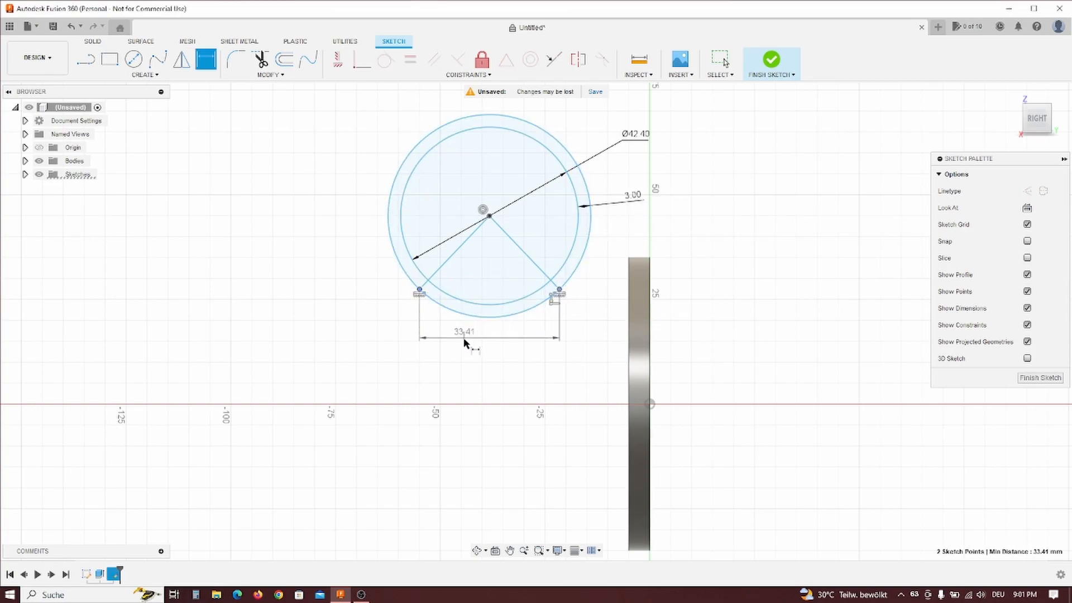
{"action": "left_click", "coordinate": [485, 375]}
{"action": "type", "text": "24"}
{"action": "key", "text": "Return"}
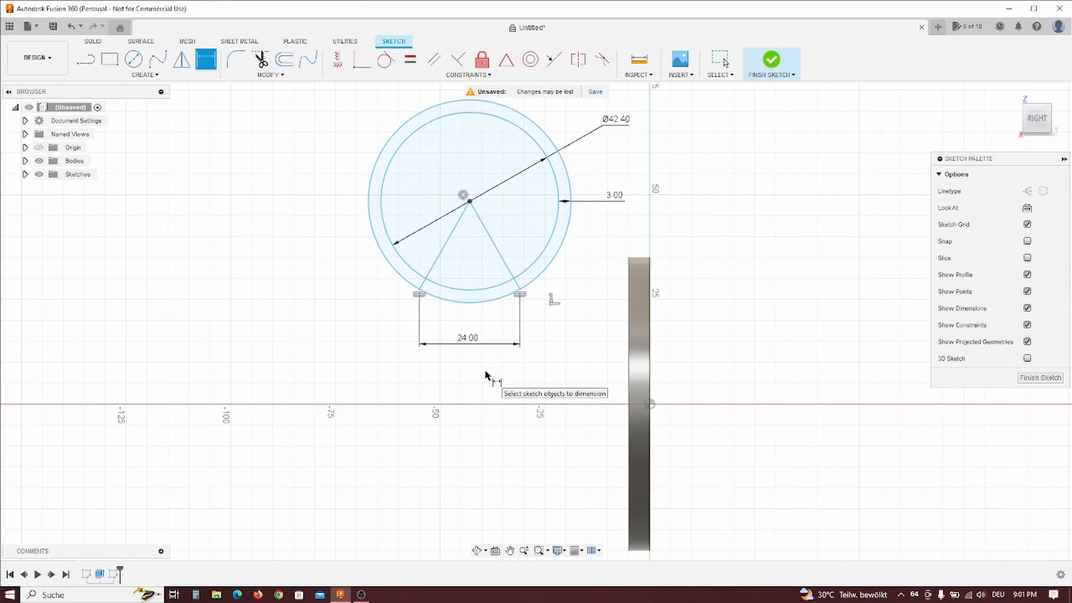
- Dimension the horizontal distance from the origin to the circles' centre to 75 mm, and dismiss the driver update notification
{"action": "scroll", "coordinate": [521, 242], "scroll_direction": "down", "scroll_amount": 2}
{"action": "scroll", "coordinate": [522, 244], "scroll_direction": "up", "scroll_amount": 1}
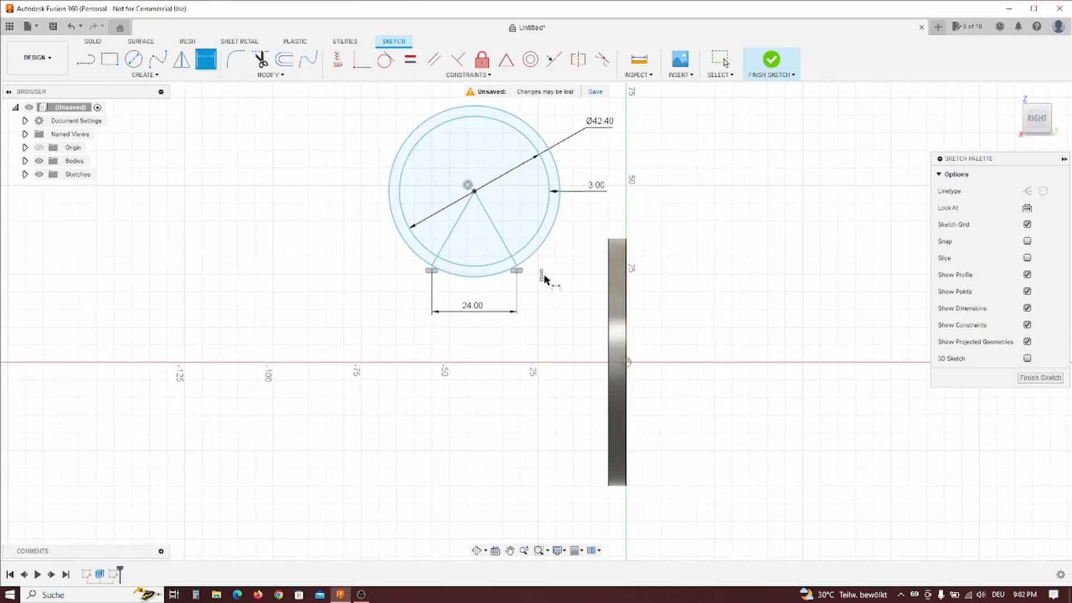
{"action": "left_click", "coordinate": [626, 363]}
{"action": "left_click", "coordinate": [474, 192]}
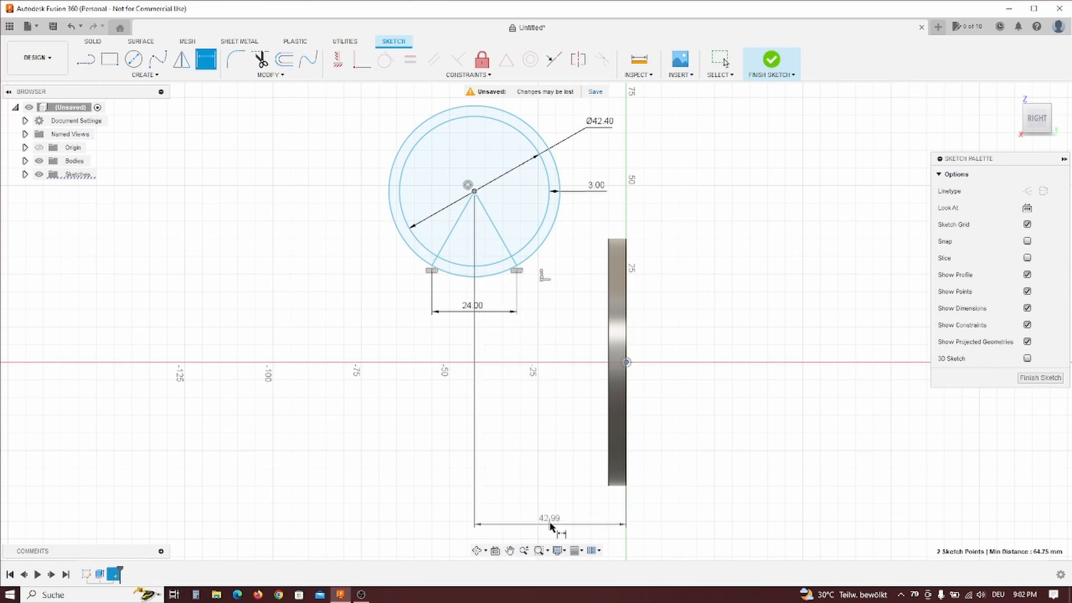
{"action": "left_click", "coordinate": [563, 522]}
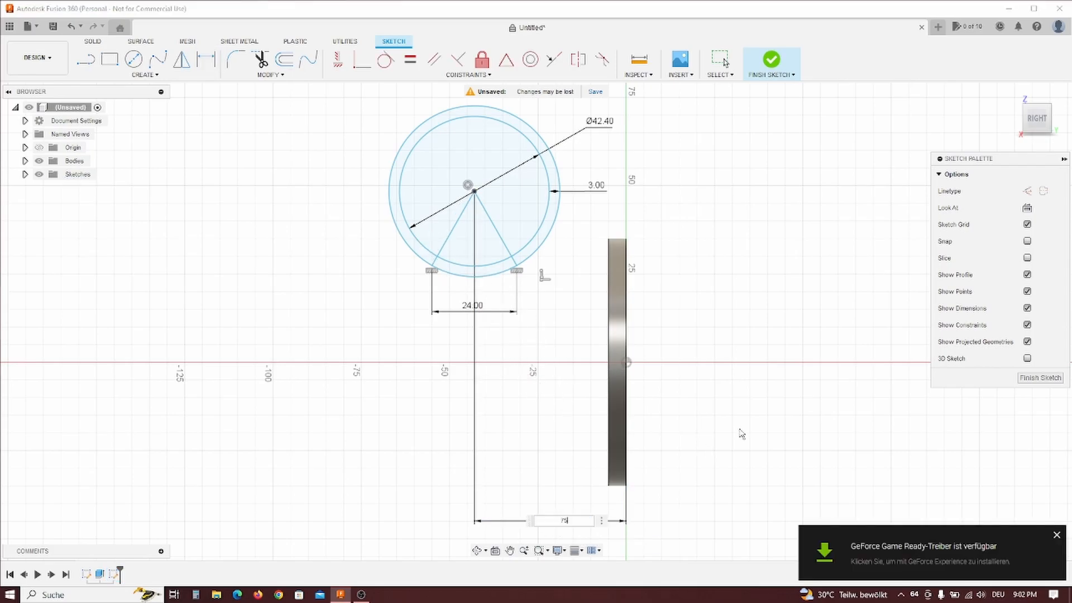
{"action": "type", "text": "75"}
{"action": "key", "text": "Return"}
{"action": "left_click", "coordinate": [1058, 536]}
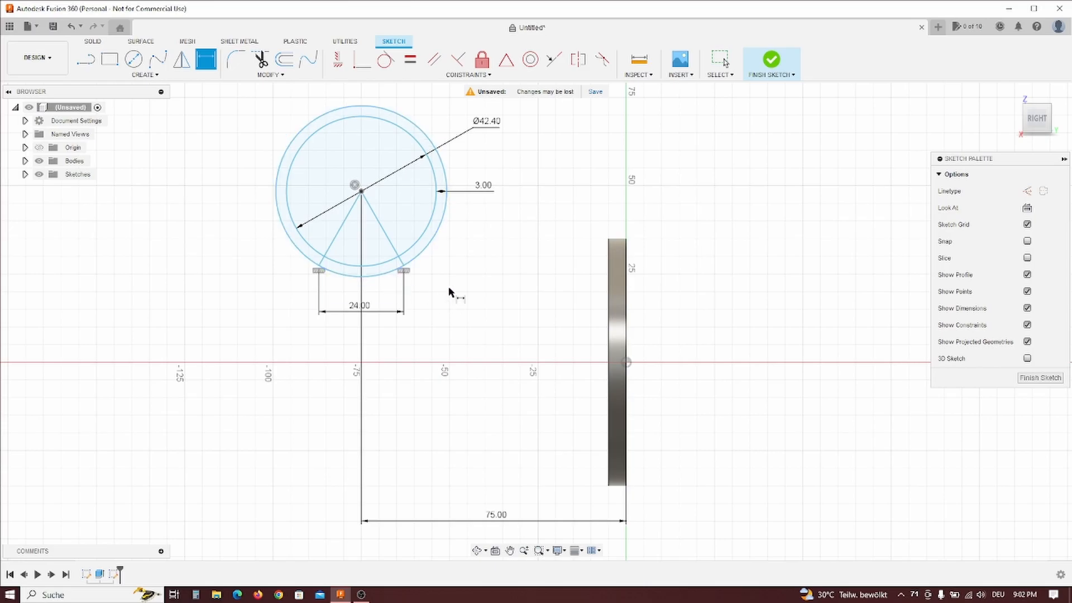
- Add a sketch point at the bottom of the outer circle and align it vertically with the circles' centre
{"action": "scroll", "coordinate": [546, 380], "scroll_direction": "down", "scroll_amount": 3}
{"action": "scroll", "coordinate": [392, 260], "scroll_direction": "up", "scroll_amount": 2}
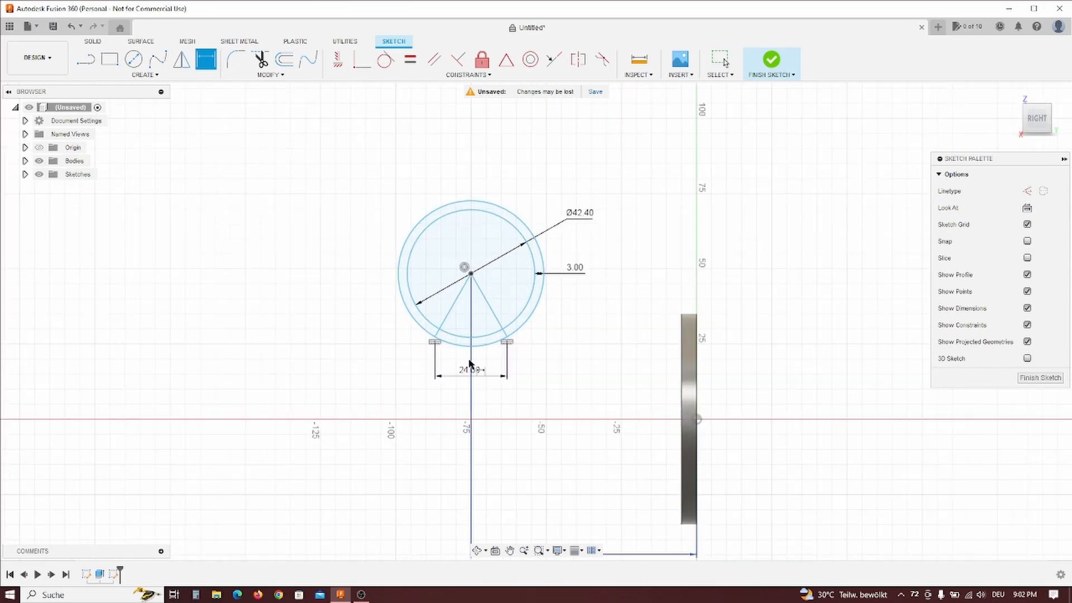
{"action": "scroll", "coordinate": [569, 333], "scroll_direction": "down", "scroll_amount": 1}
{"action": "scroll", "coordinate": [506, 347], "scroll_direction": "up", "scroll_amount": 4}
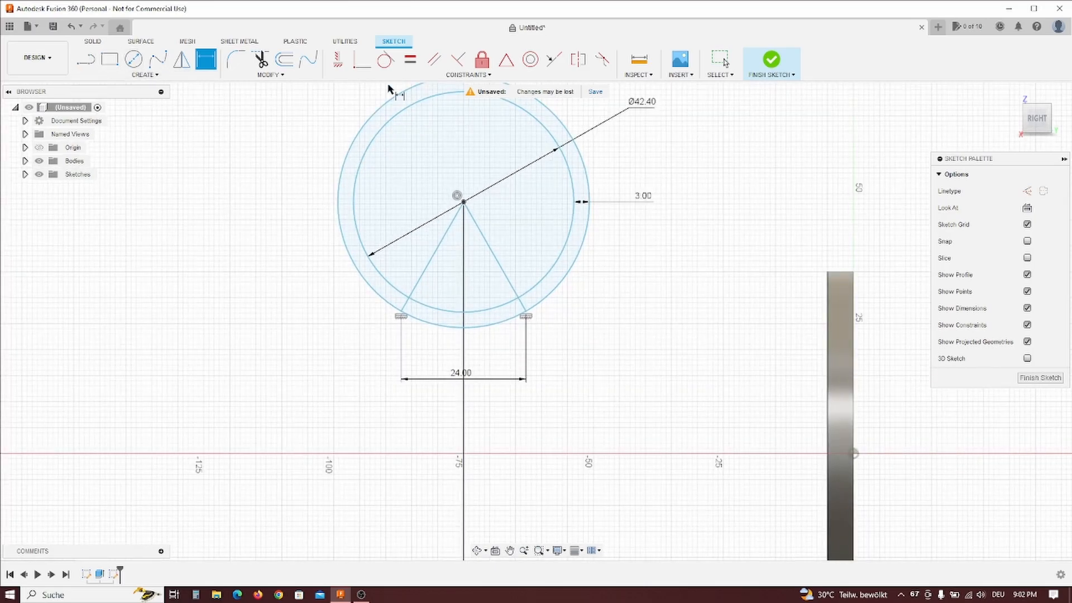
{"action": "left_click", "coordinate": [145, 74]}
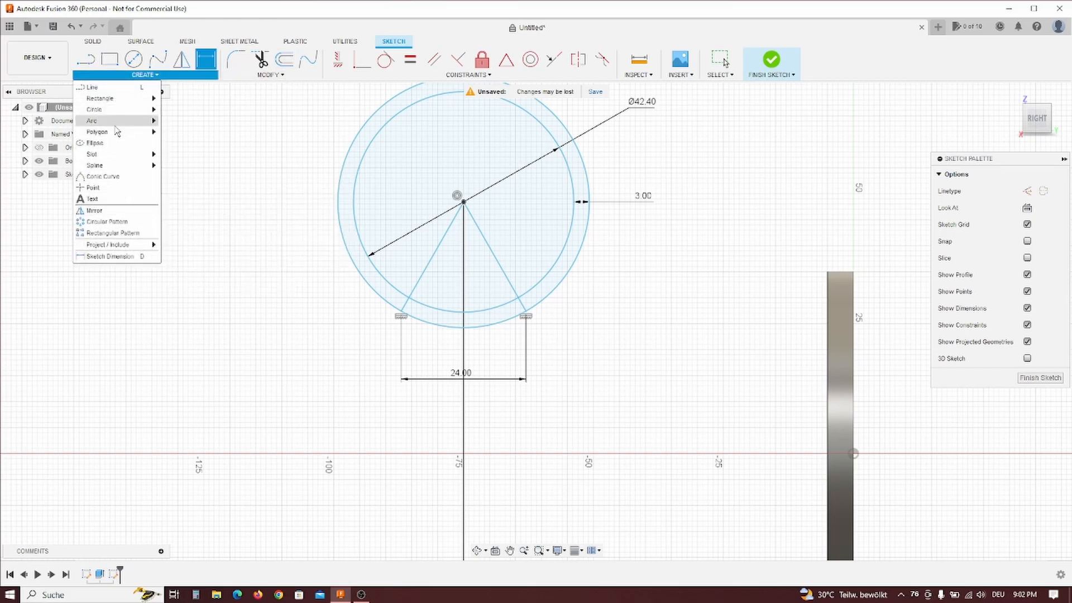
{"action": "left_click", "coordinate": [93, 187]}
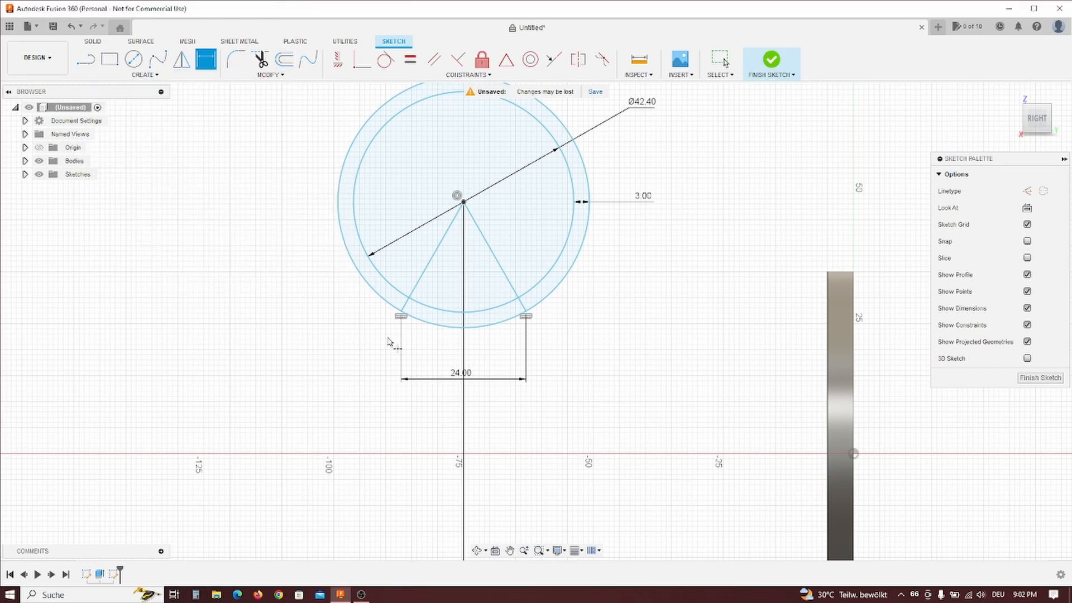
{"action": "key", "text": "Escape"}
{"action": "left_click", "coordinate": [466, 327]}
{"action": "left_click", "coordinate": [465, 203], "text": "ctrl"}
{"action": "left_click", "coordinate": [339, 58]}
- Dimension the vertical distance between the origin and the outer circle's bottom point to 75 mm
{"action": "left_click", "coordinate": [207, 59]}
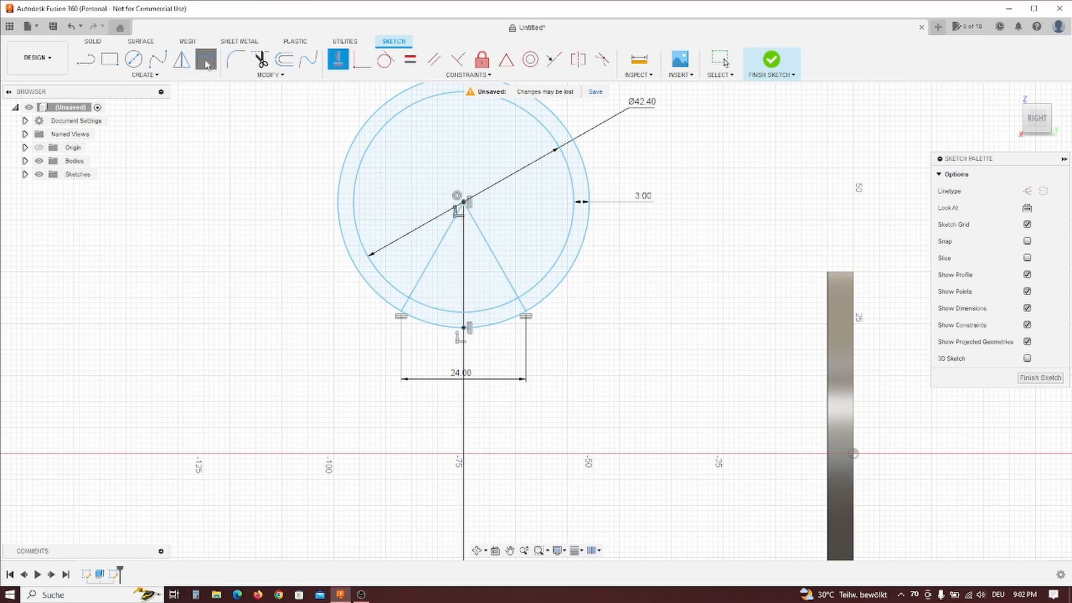
{"action": "scroll", "coordinate": [739, 391], "scroll_direction": "down", "scroll_amount": 2}
{"action": "left_click", "coordinate": [825, 442]}
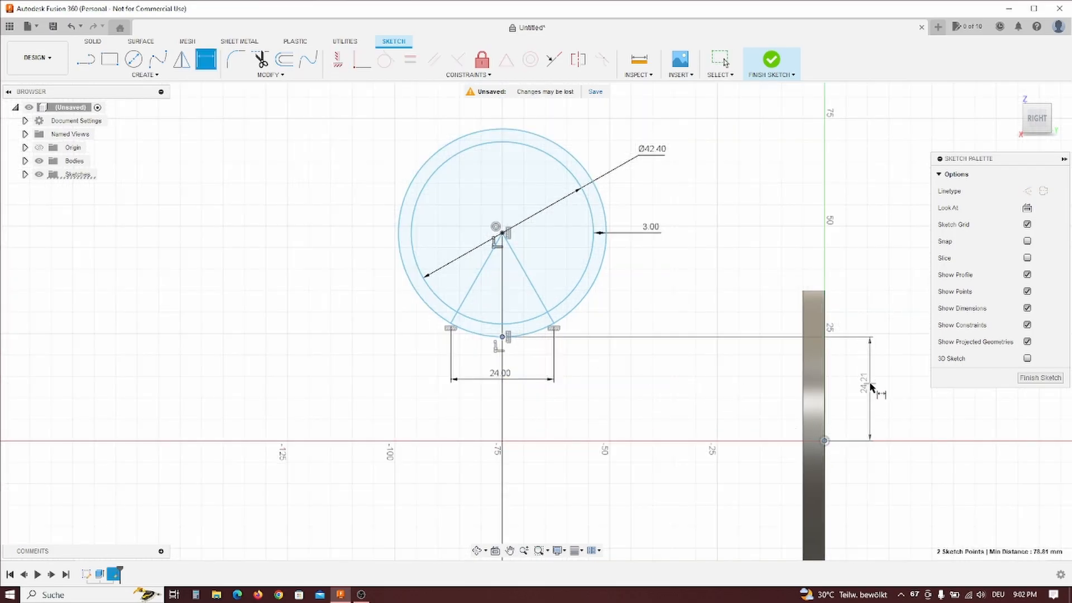
{"action": "left_click", "coordinate": [873, 391]}
{"action": "type", "text": "75"}
{"action": "key", "text": "Return"}
- Trim both circles and the two radial lines, keeping only the closed curved strip between the lines at the bottom
{"action": "scroll", "coordinate": [906, 468], "scroll_direction": "down", "scroll_amount": 1}
{"action": "middle_click_drag", "start_coordinate": [569, 120], "coordinate": [572, 209]}
{"action": "scroll", "coordinate": [573, 209], "scroll_direction": "down", "scroll_amount": 1}
{"action": "scroll", "coordinate": [559, 212], "scroll_direction": "up", "scroll_amount": 3}
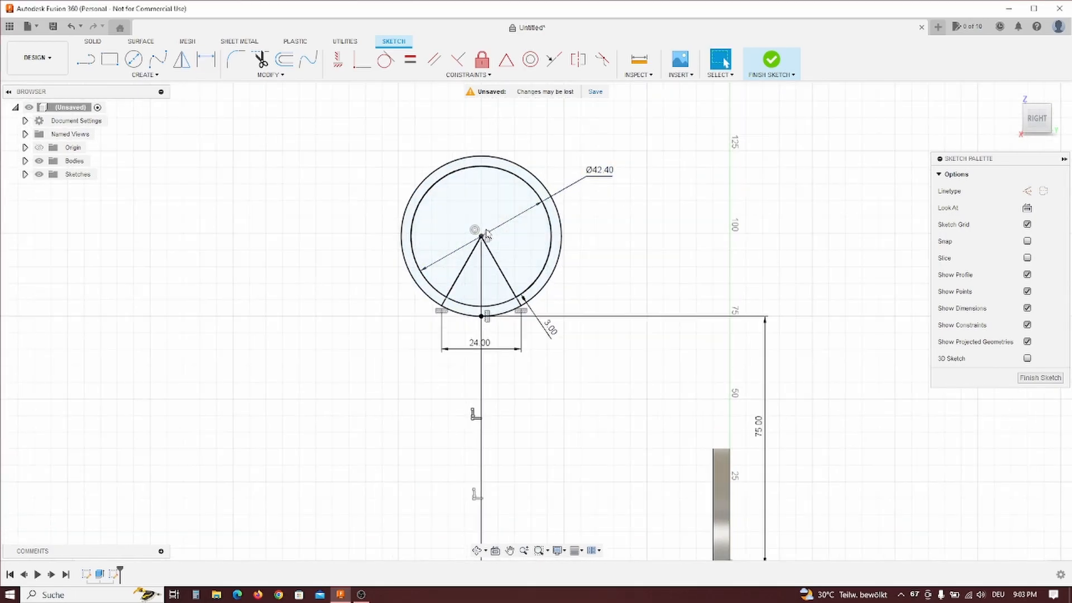
{"action": "left_click", "coordinate": [262, 60]}
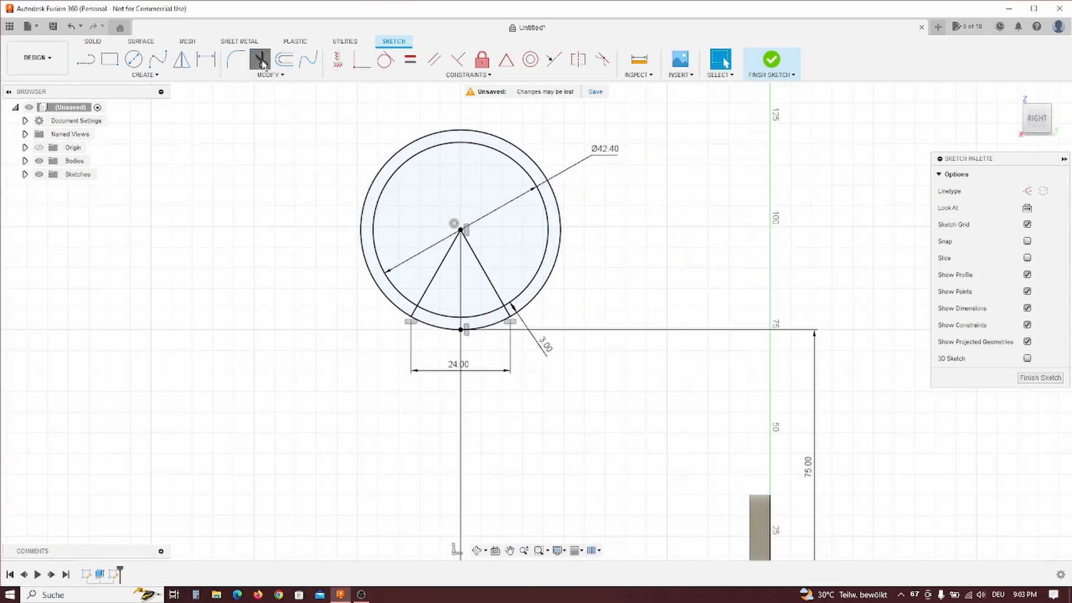
{"action": "left_click", "coordinate": [540, 162]}
{"action": "left_click", "coordinate": [523, 170]}
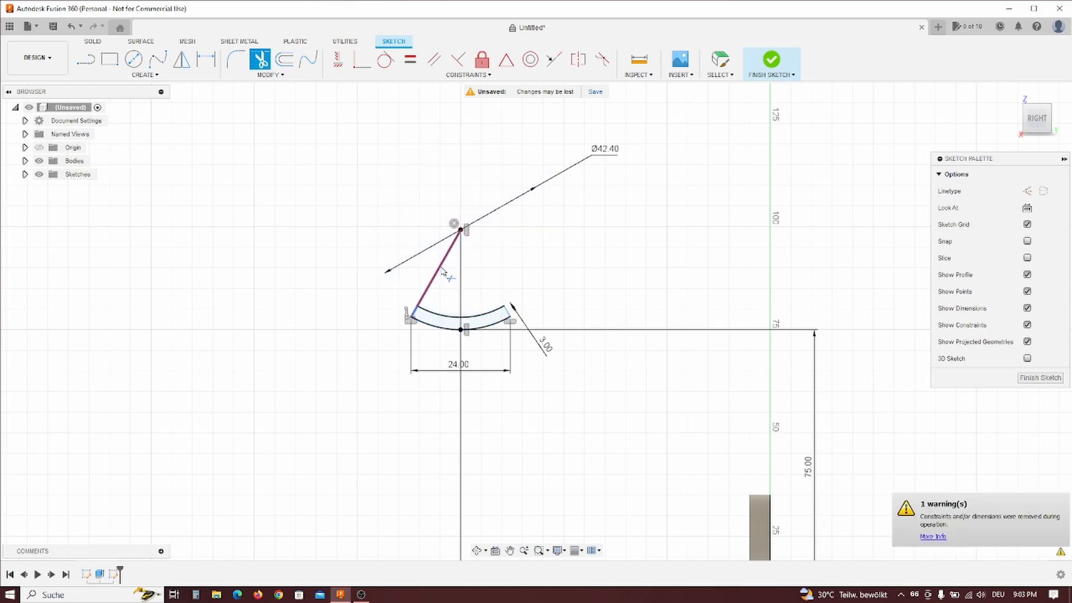
{"action": "key", "text": "Escape"}
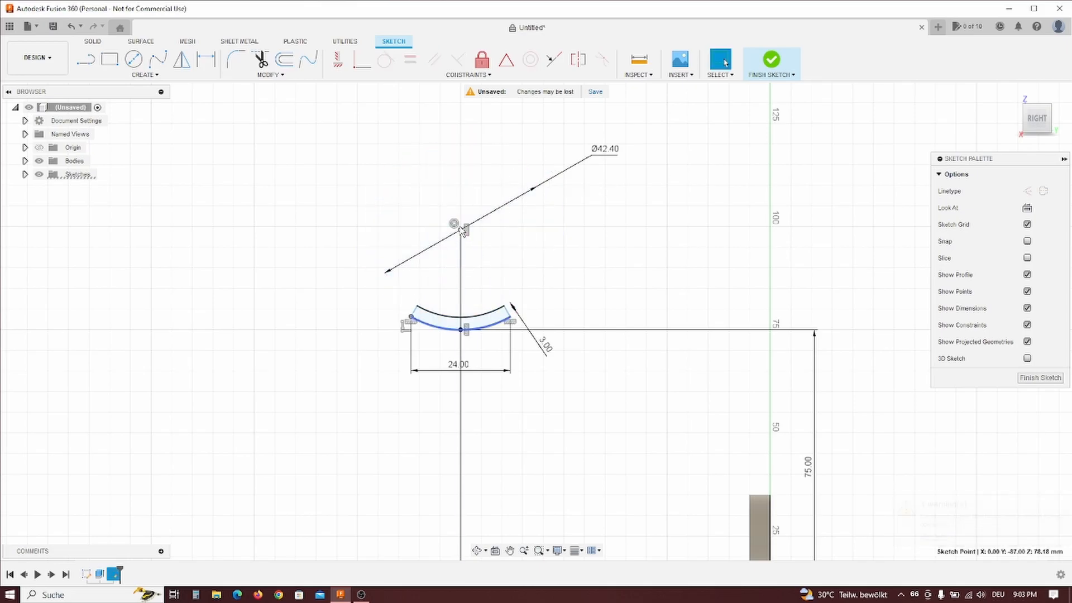
- Move the 3 mm thickness dimension clear of the curved strip and undo the accidental distortion of the strip's end line
{"action": "scroll", "coordinate": [500, 263], "scroll_direction": "up", "scroll_amount": 3}
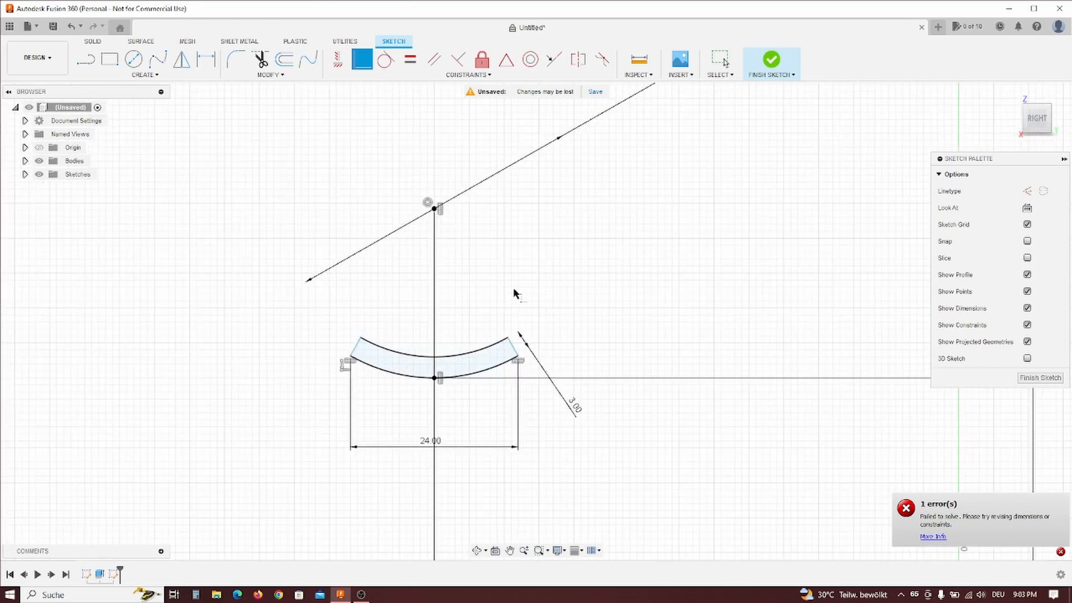
{"action": "key", "text": "Escape"}
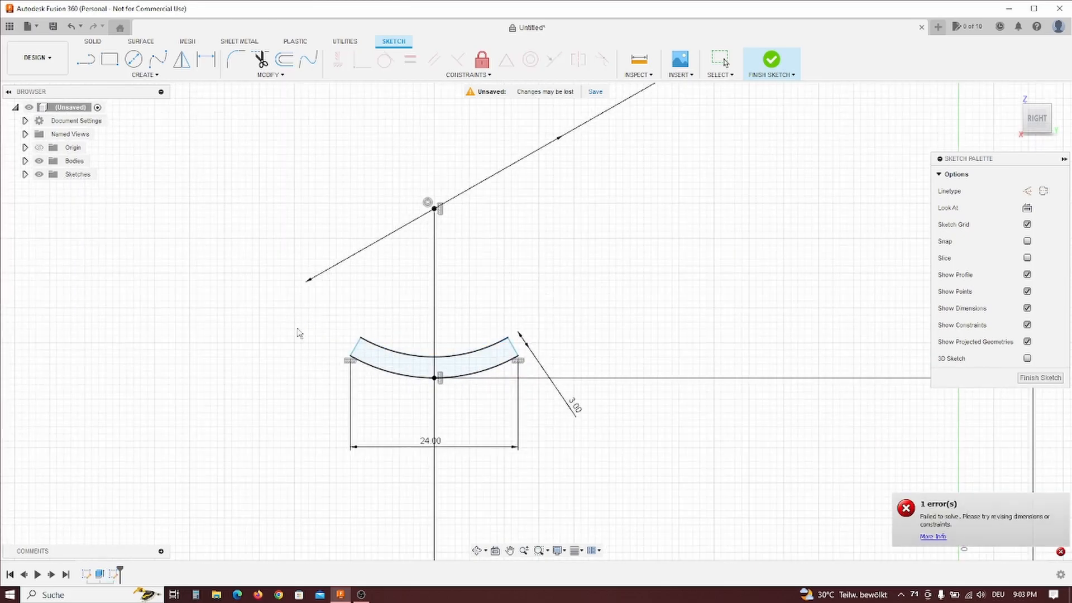
{"action": "scroll", "coordinate": [552, 293], "scroll_direction": "down", "scroll_amount": 3}
{"action": "left_click_drag", "start_coordinate": [567, 364], "coordinate": [675, 281]}
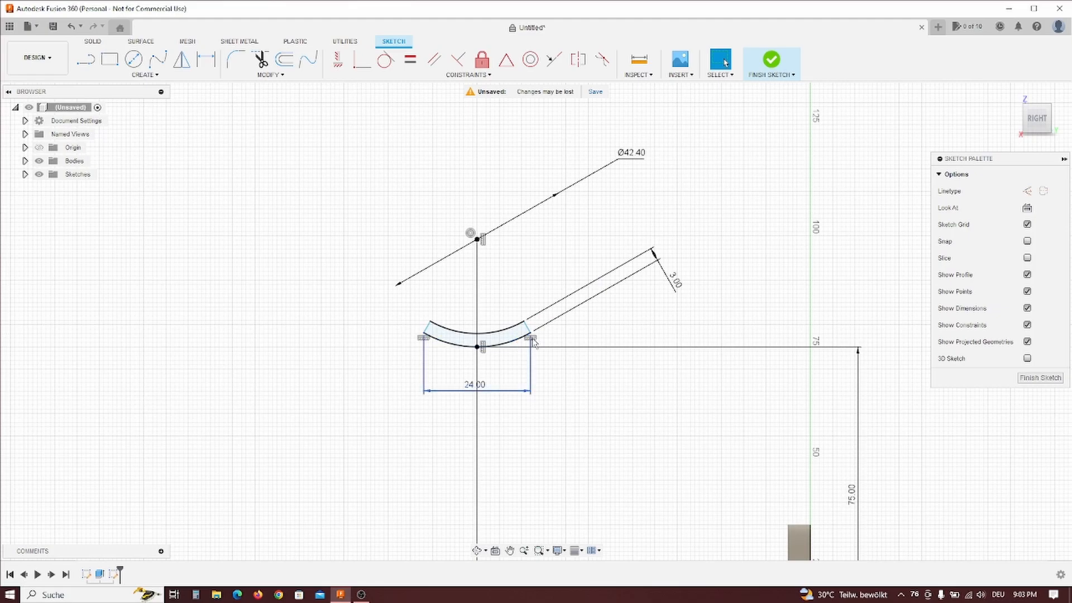
{"action": "left_click", "coordinate": [531, 333]}
{"action": "left_click_drag", "start_coordinate": [528, 330], "coordinate": [574, 304]}
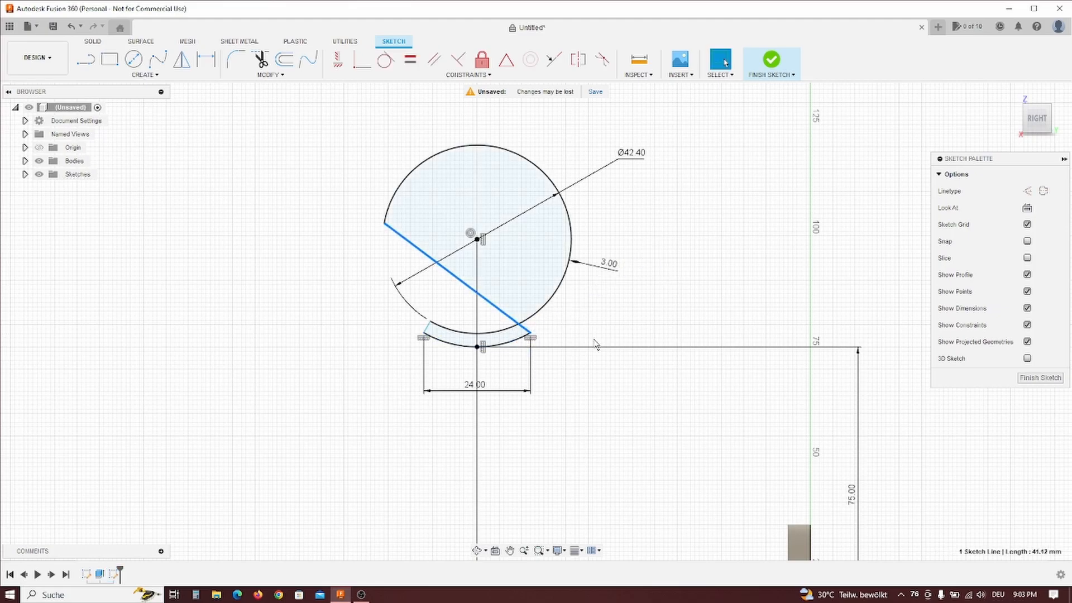
{"action": "key", "text": "ctrl+z"}
- Make the strip's short end line coincident with the circles' centre so it runs radially, and finish the sketch
{"action": "scroll", "coordinate": [570, 335], "scroll_direction": "up", "scroll_amount": 3}
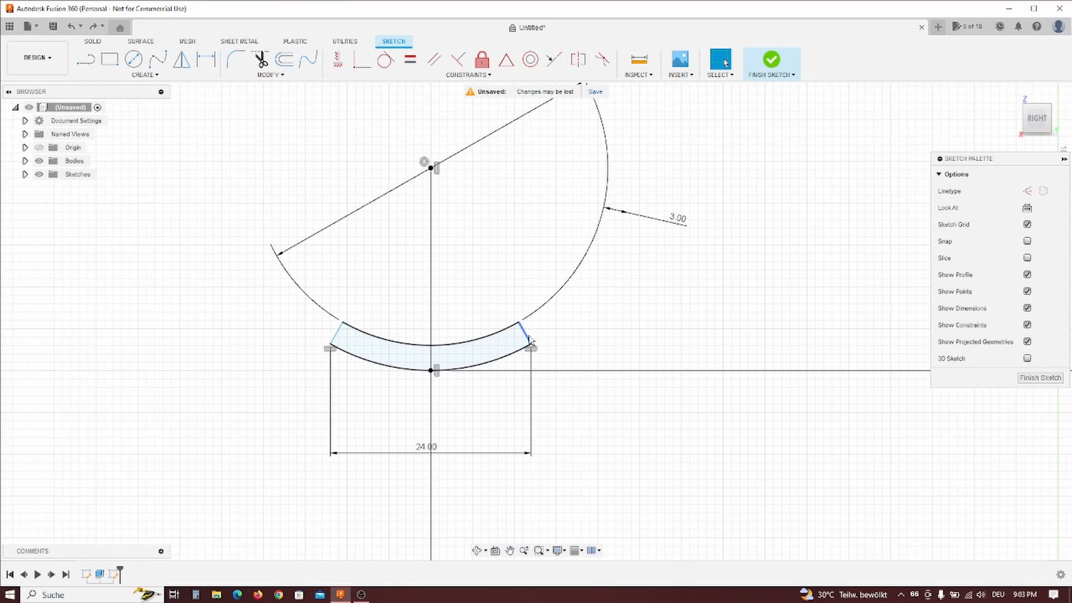
{"action": "double_click", "coordinate": [368, 196]}
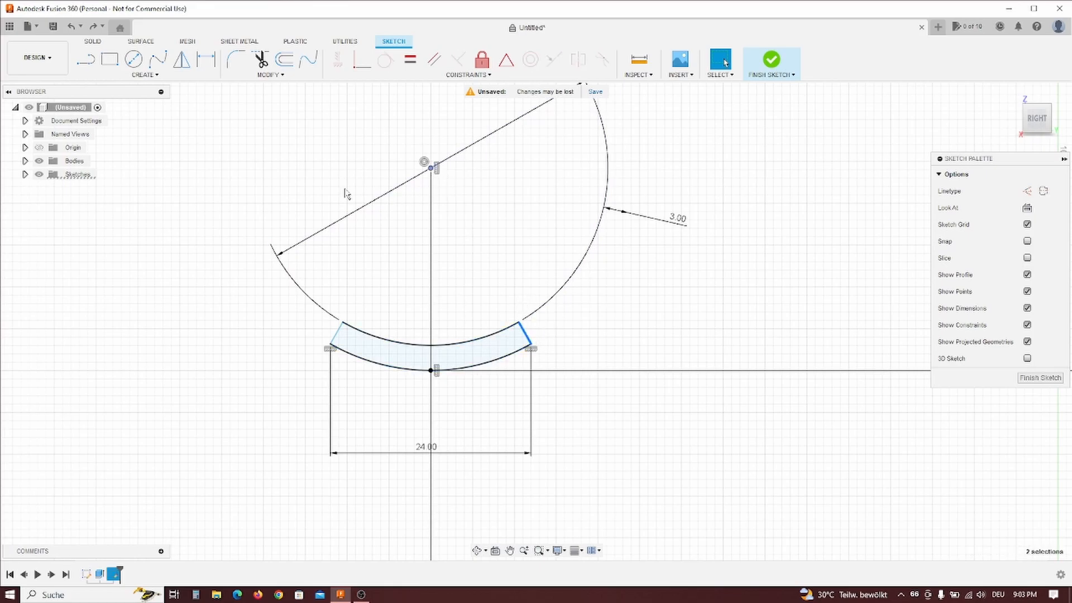
{"action": "left_click", "coordinate": [362, 60]}
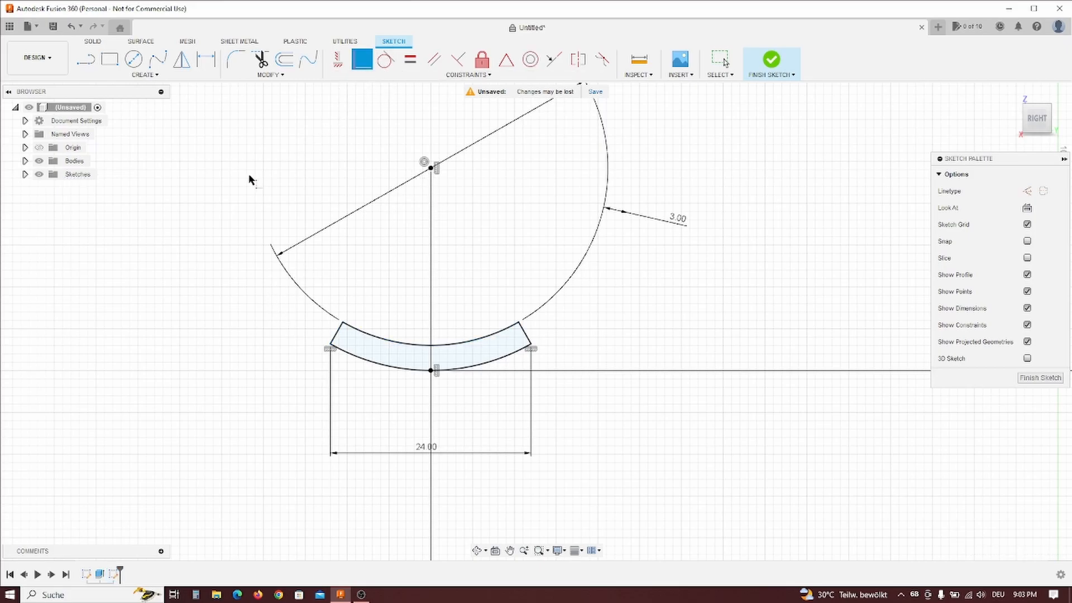
{"action": "scroll", "coordinate": [663, 339], "scroll_direction": "down", "scroll_amount": 3}
{"action": "scroll", "coordinate": [663, 336], "scroll_direction": "down", "scroll_amount": 2}
{"action": "left_click", "coordinate": [1041, 379]}
- Extrude the curved strip symmetrically as a new body with a whole length of 64 mm
{"action": "mouse_move", "coordinate": [656, 358]}
{"action": "middle_mouse_down", "text": "shift"}
{"action": "mouse_move", "coordinate": [699, 383]}
{"action": "mouse_move", "coordinate": [643, 352]}
{"action": "middle_mouse_up", "text": "shift"}
{"action": "left_click", "coordinate": [108, 64]}
{"action": "left_click", "coordinate": [1035, 241]}
{"action": "left_click", "coordinate": [1035, 244]}
{"action": "left_click", "coordinate": [1033, 224]}
{"action": "left_click", "coordinate": [1008, 264]}
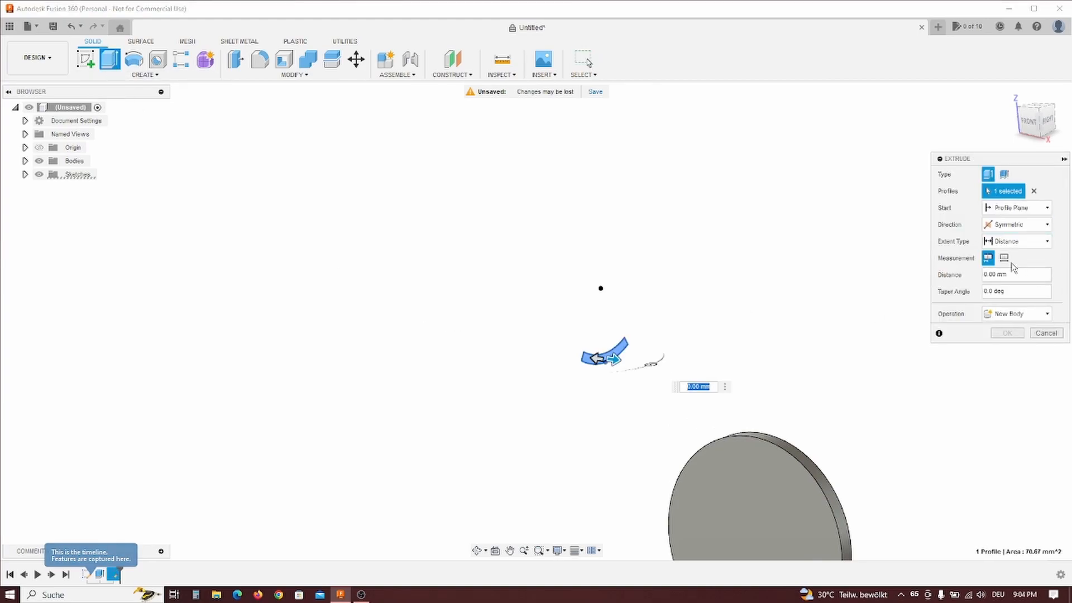
{"action": "left_click", "coordinate": [1004, 257]}
{"action": "left_click", "coordinate": [1014, 275]}
{"action": "type", "text": "64"}
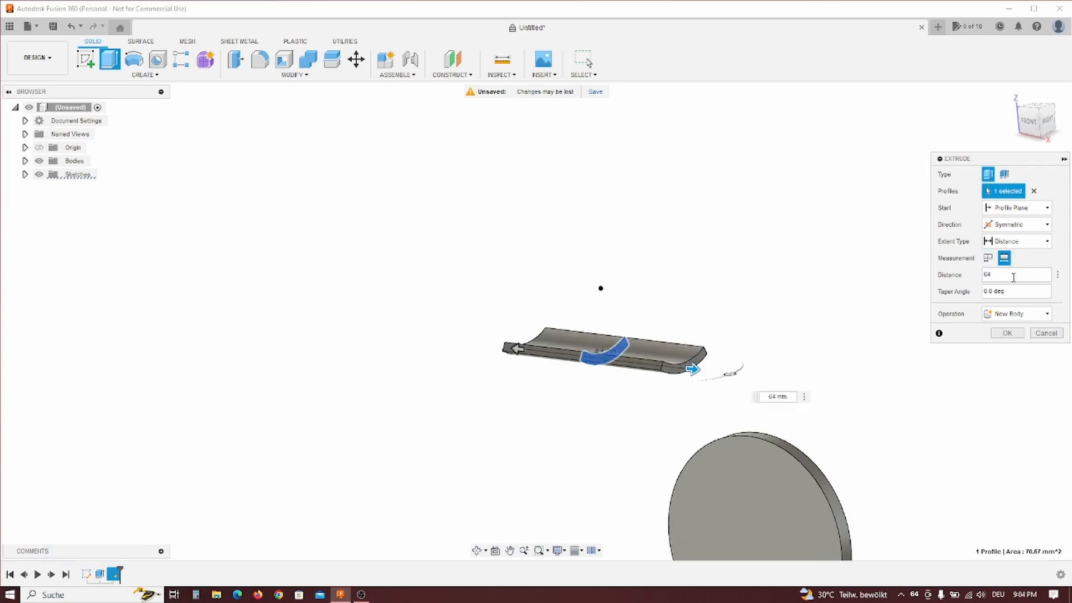
{"action": "left_click", "coordinate": [1007, 333]}
- Fillet the four short corner edges of the saddle
{"action": "middle_click_drag", "start_coordinate": [945, 328], "coordinate": [659, 343], "text": "shift"}
{"action": "left_click", "coordinate": [259, 59]}
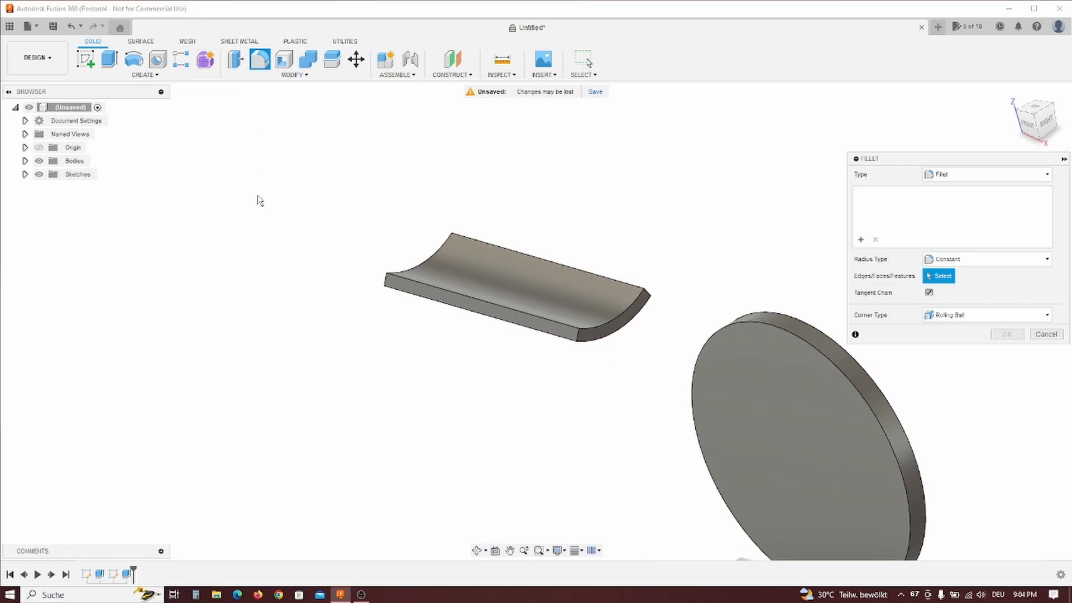
{"action": "left_click", "coordinate": [578, 336]}
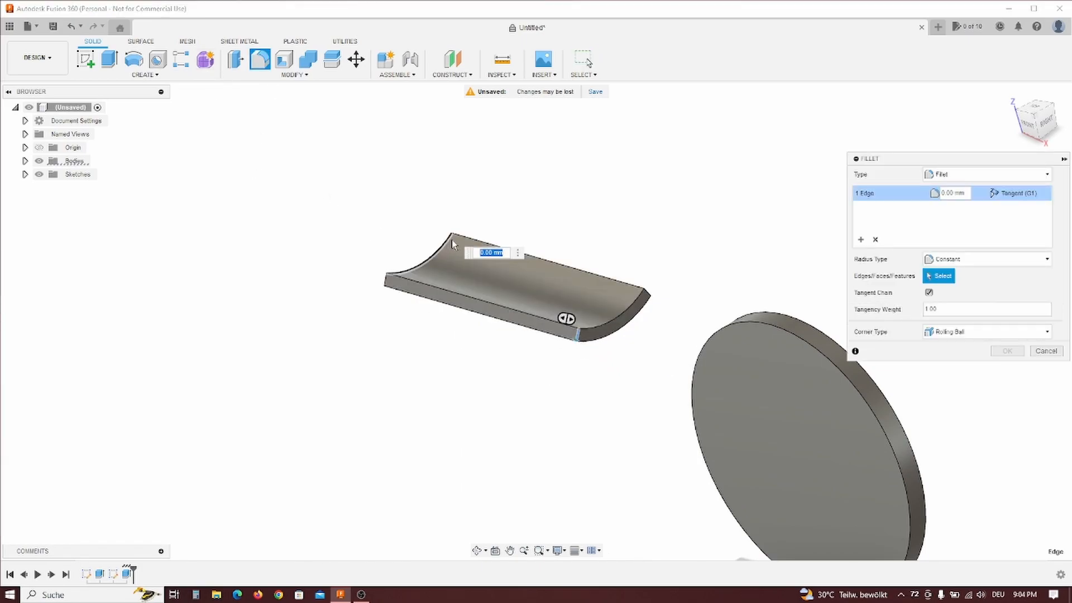
{"action": "left_click", "coordinate": [478, 290]}
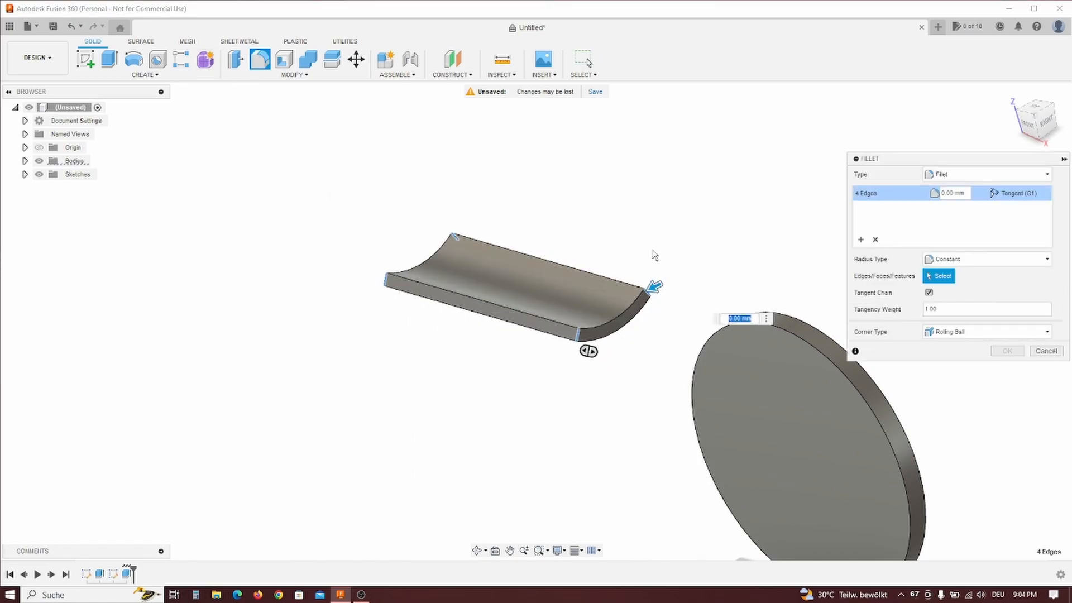
{"action": "left_click", "coordinate": [1007, 353]}
- On the vertical plane through the plate's centre, sketch a horizontal line from the origin to below the saddle and a vertical line about 56 mm up
{"action": "scroll", "coordinate": [637, 347], "scroll_direction": "down", "scroll_amount": 2}
{"action": "middle_click_drag", "start_coordinate": [652, 385], "coordinate": [625, 376], "text": "shift"}
{"action": "left_click", "coordinate": [85, 58]}
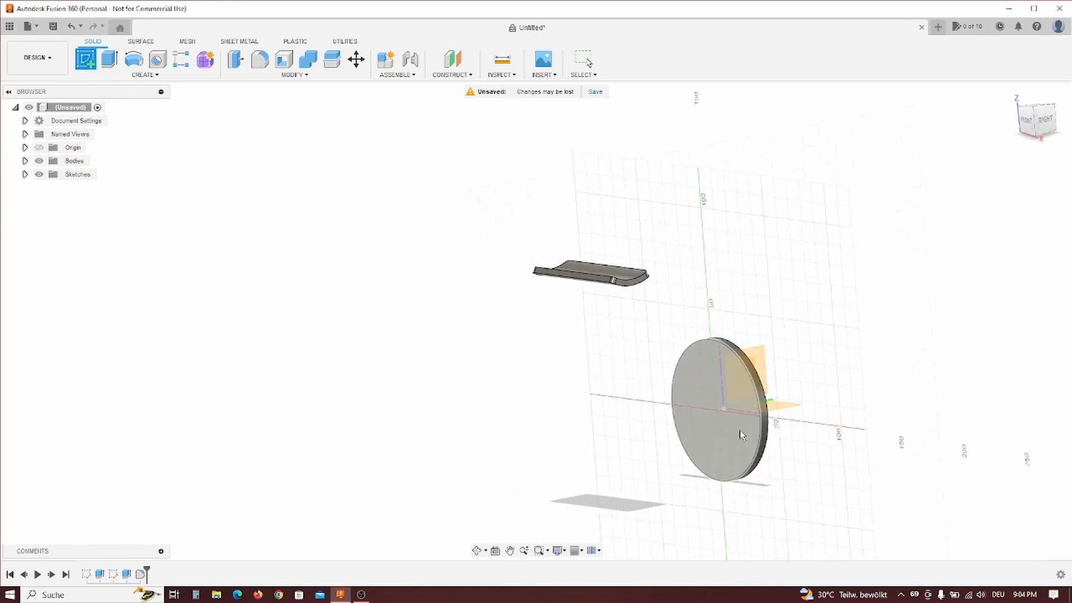
{"action": "left_click", "coordinate": [767, 363]}
{"action": "scroll", "coordinate": [385, 179], "scroll_direction": "up", "scroll_amount": 3}
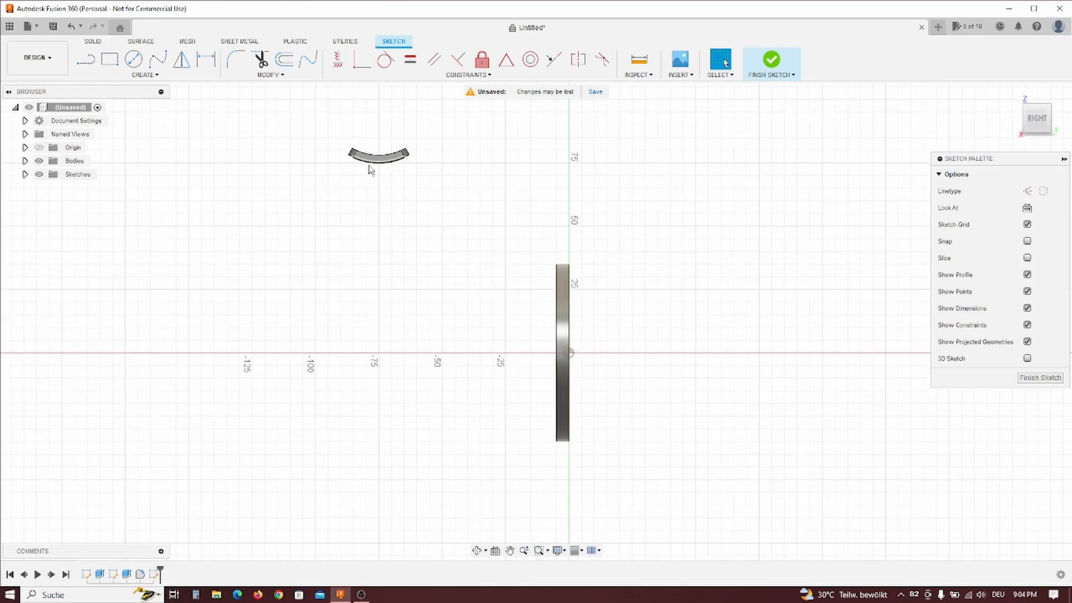
{"action": "key", "text": "l"}
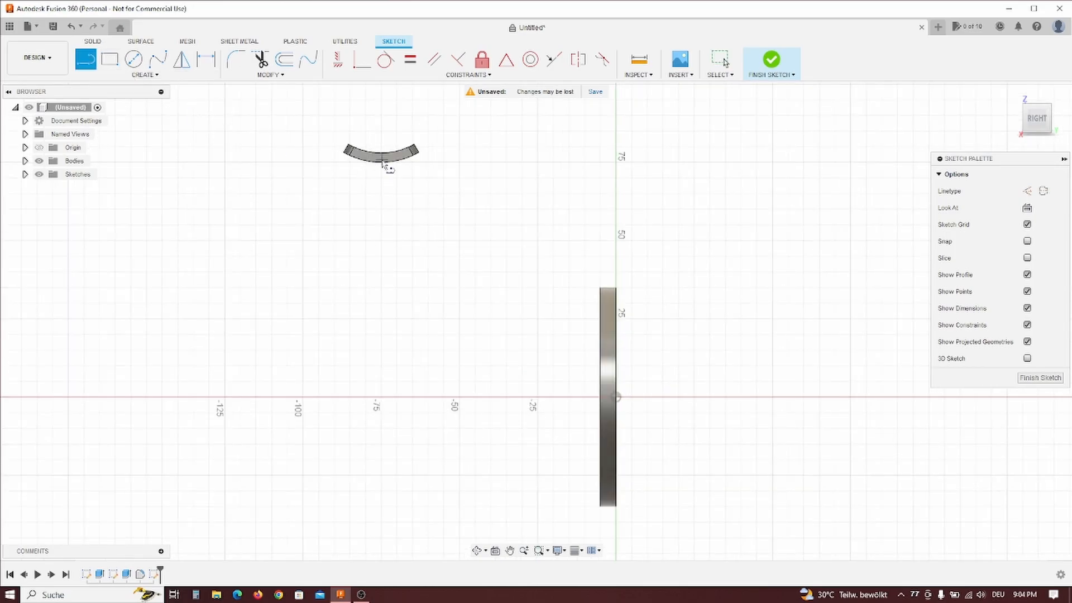
{"action": "scroll", "coordinate": [384, 163], "scroll_direction": "down", "scroll_amount": 2}
{"action": "scroll", "coordinate": [386, 174], "scroll_direction": "up", "scroll_amount": 5}
{"action": "scroll", "coordinate": [529, 284], "scroll_direction": "down", "scroll_amount": 3}
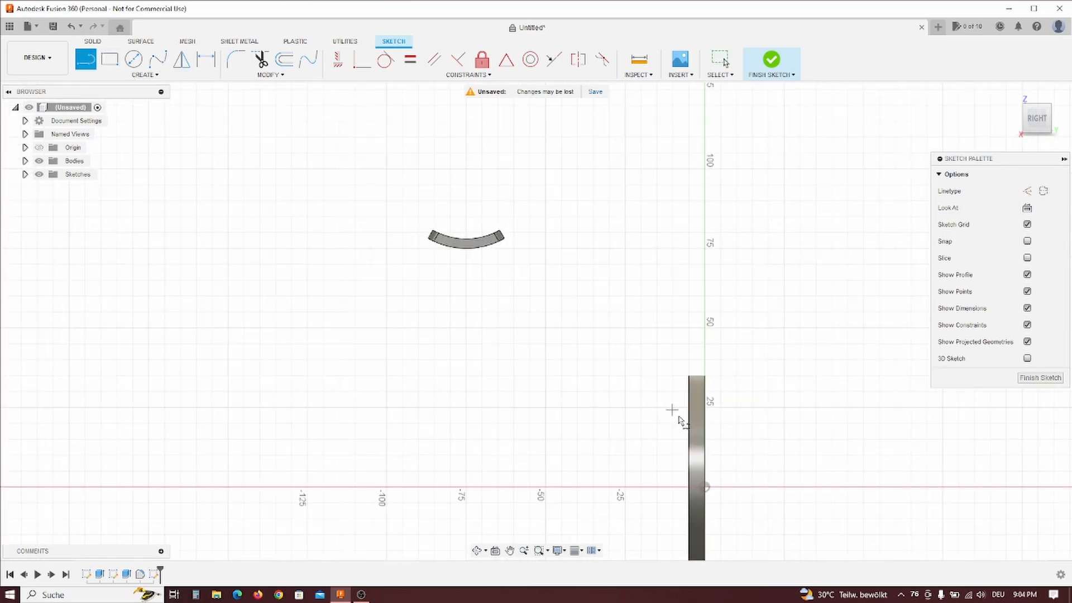
{"action": "left_click", "coordinate": [705, 486]}
{"action": "left_click", "coordinate": [462, 486]}
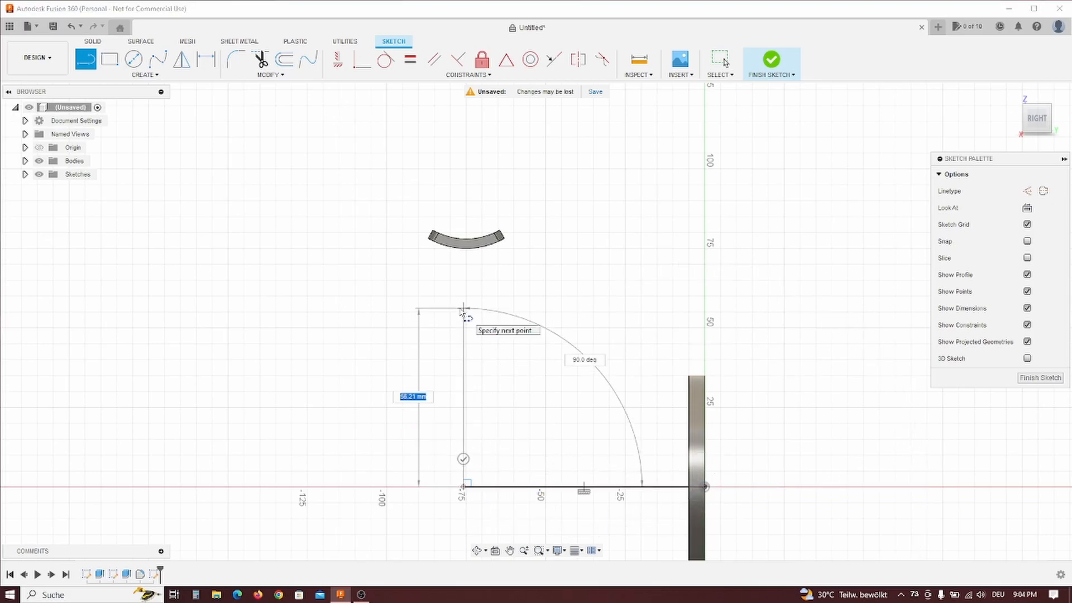
{"action": "left_click", "coordinate": [462, 306]}
{"action": "scroll", "coordinate": [531, 257], "scroll_direction": "up", "scroll_amount": 2}
{"action": "key", "text": "Escape"}
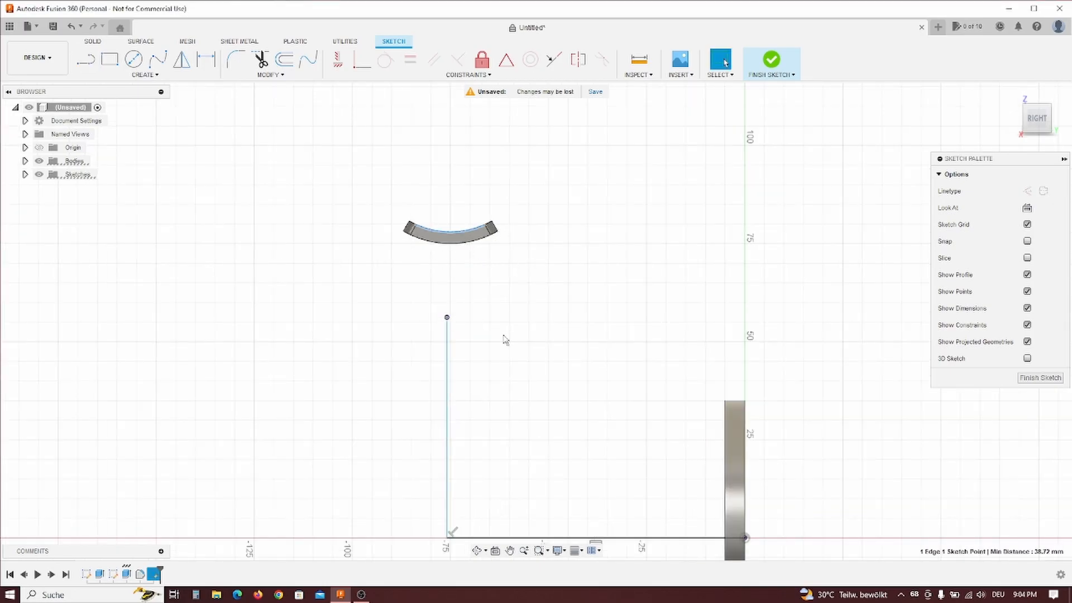
- Constrain the vertical line's end to the midpoint of the saddle's upper arc edge, round the path's corner to 18 mm, and finish the sketch
{"action": "left_click", "coordinate": [507, 59]}
{"action": "scroll", "coordinate": [556, 323], "scroll_direction": "down", "scroll_amount": 2}
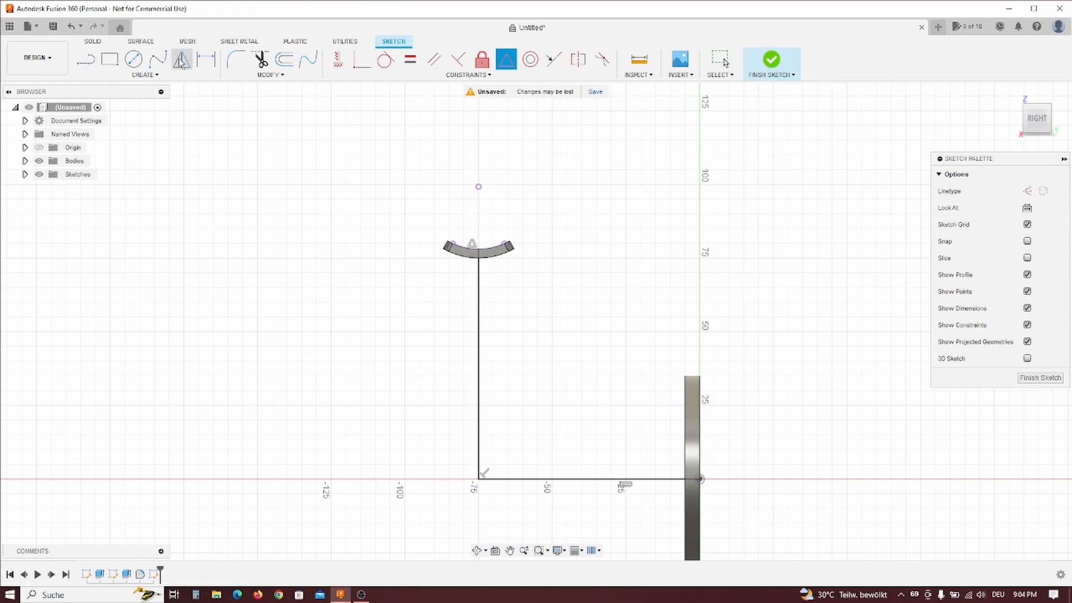
{"action": "left_click", "coordinate": [244, 64]}
{"action": "left_click", "coordinate": [480, 483]}
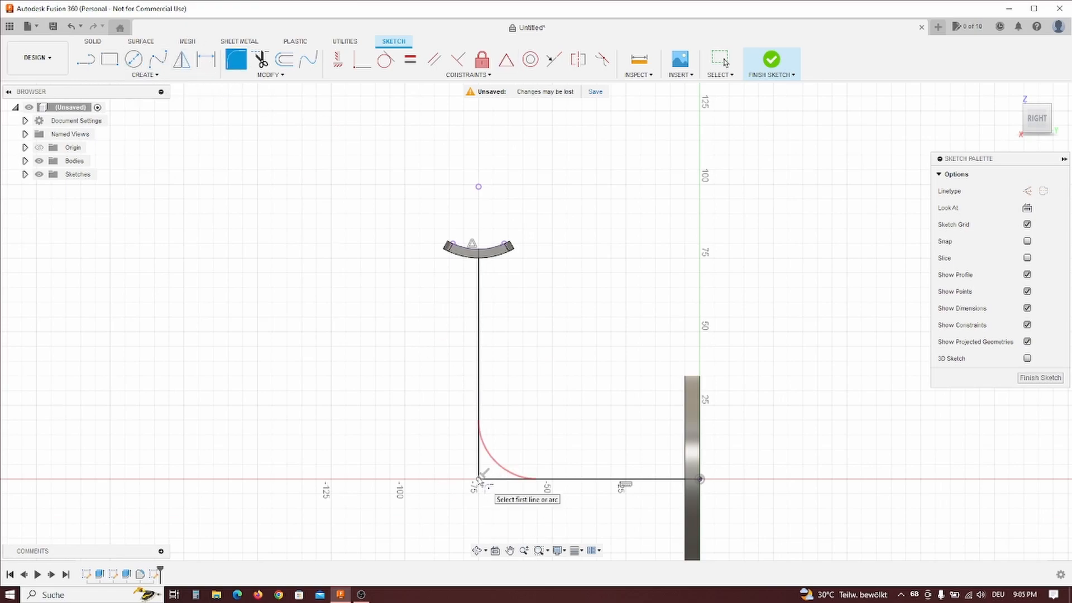
{"action": "type", "text": "18"}
{"action": "key", "text": "Return"}
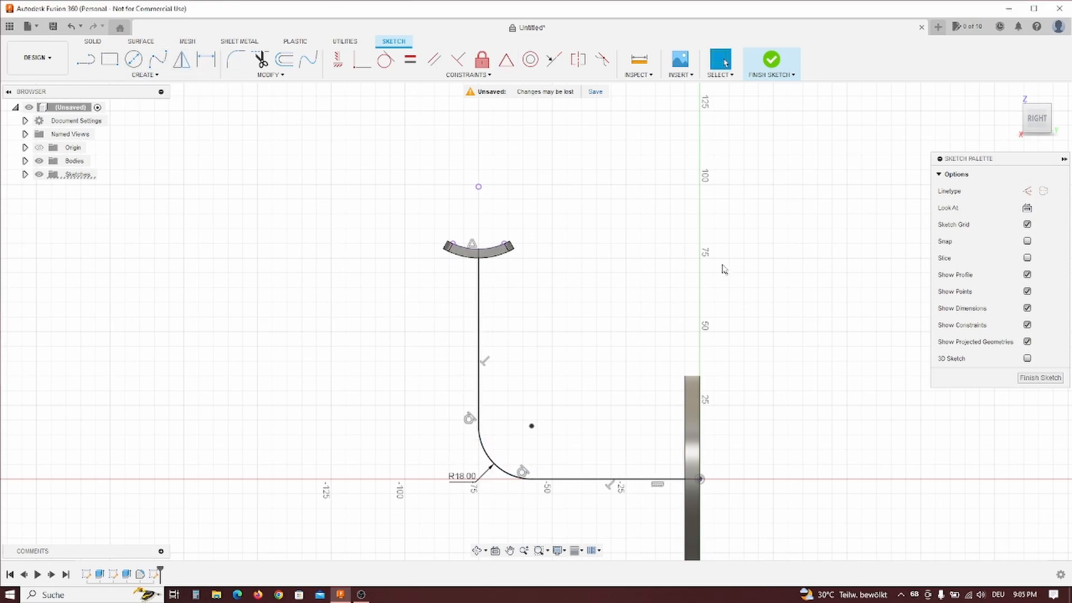
{"action": "left_click", "coordinate": [1040, 378]}
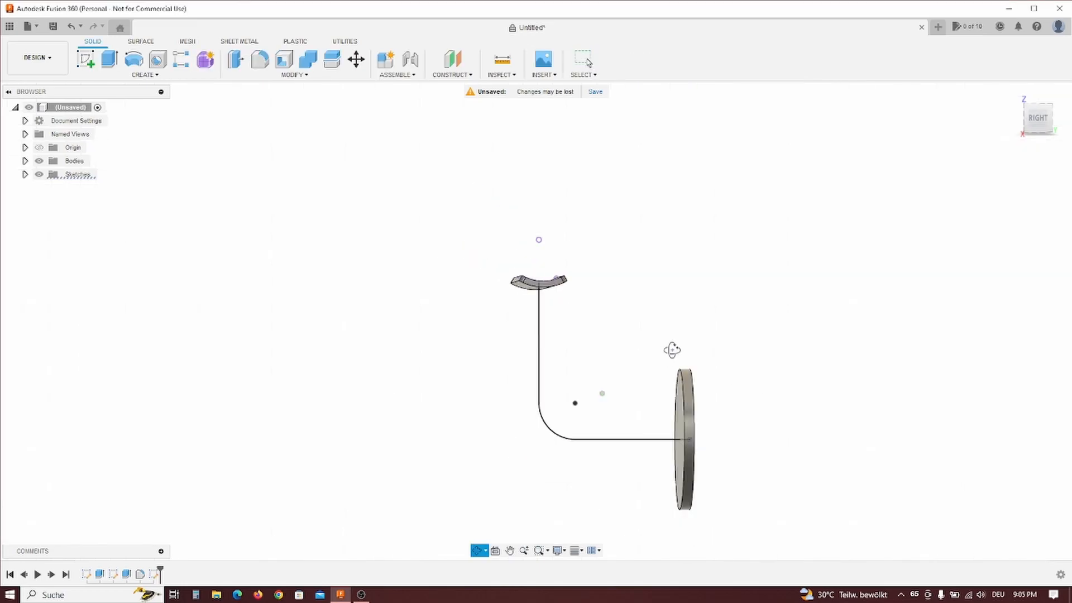
- Create a solid circular pipe with a 10 mm section along the bent path, joined to the plate and saddle
{"action": "left_click", "coordinate": [144, 75]}
{"action": "left_click", "coordinate": [92, 290]}
{"action": "left_click", "coordinate": [551, 391]}
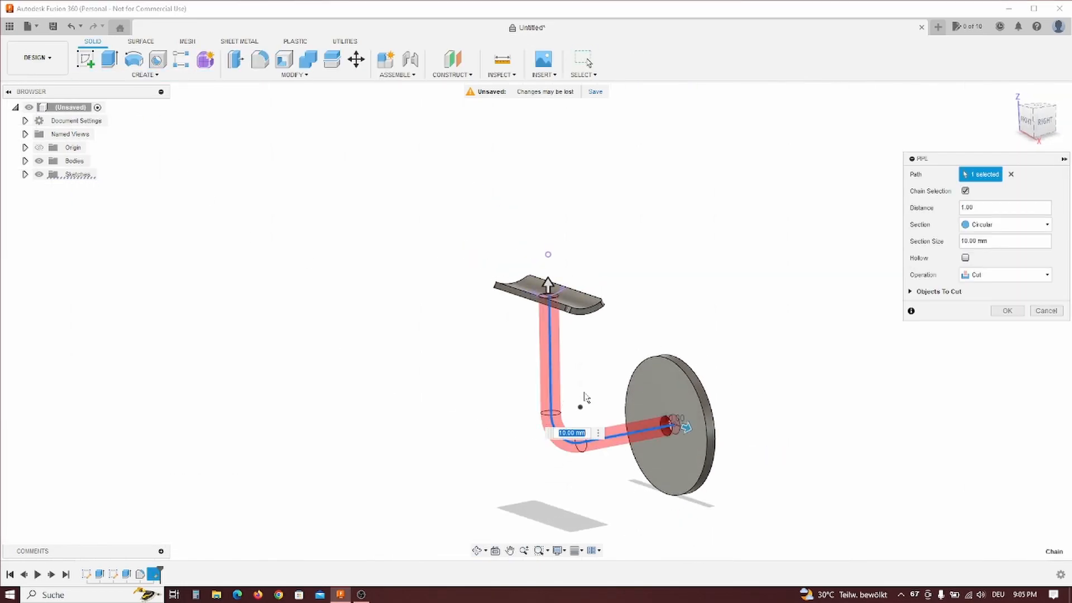
{"action": "left_click", "coordinate": [1005, 275]}
{"action": "left_click", "coordinate": [995, 284]}
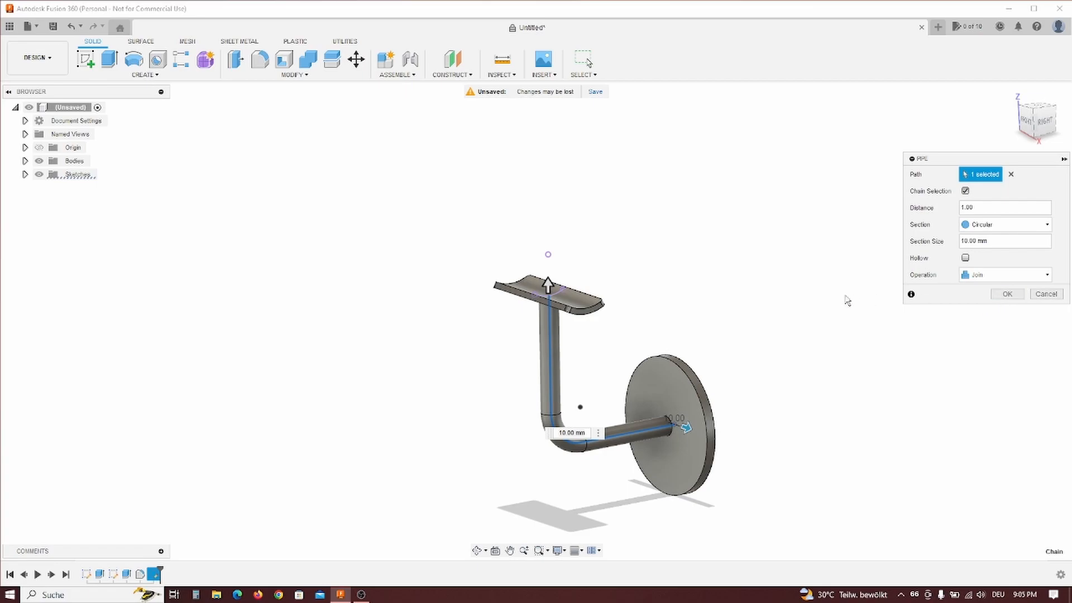
{"action": "left_click", "coordinate": [1009, 295]}
- Fillet the edges where the pipe meets the saddle and the wall plate with a 5 mm radius
{"action": "middle_click_drag", "start_coordinate": [726, 302], "coordinate": [585, 59], "text": "shift"}
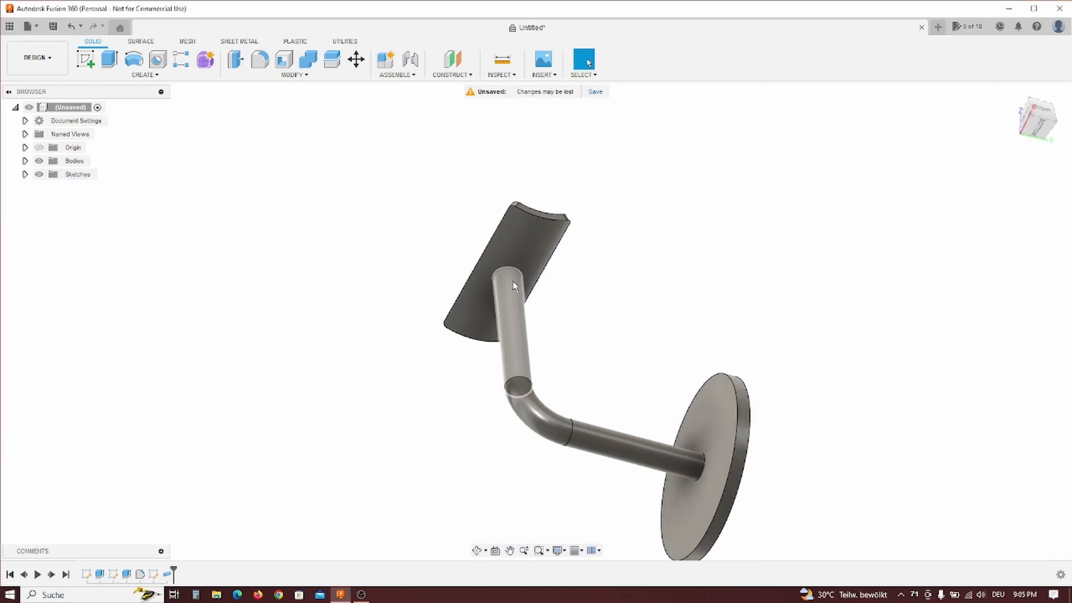
{"action": "scroll", "coordinate": [306, 136], "scroll_direction": "up", "scroll_amount": 5}
{"action": "key", "text": "f"}
{"action": "left_click", "coordinate": [503, 264]}
{"action": "middle_click_drag", "start_coordinate": [503, 263], "coordinate": [698, 394], "text": "shift"}
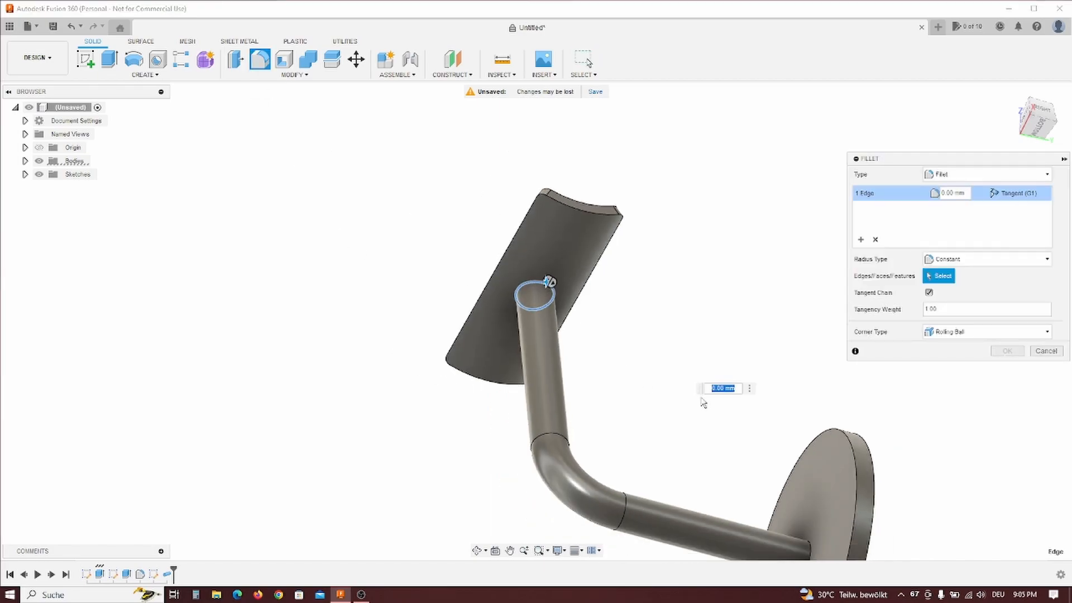
{"action": "left_click", "coordinate": [813, 550]}
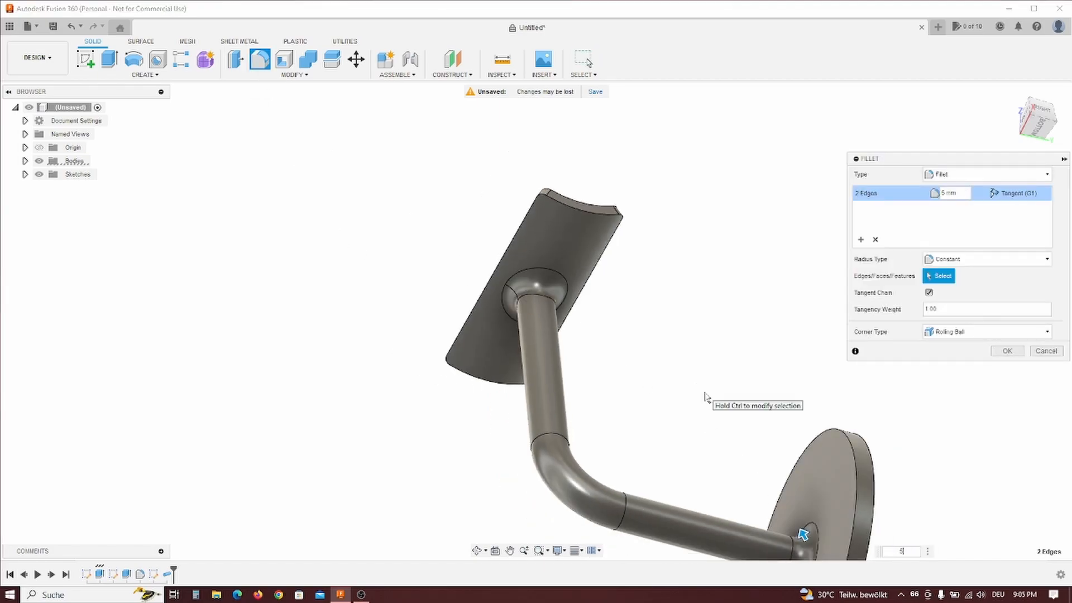
{"action": "left_click", "coordinate": [1006, 351]}
{"action": "middle_click_drag", "start_coordinate": [648, 195], "coordinate": [546, 317], "text": "shift"}
{"action": "left_click", "coordinate": [541, 277]}
{"action": "middle_click_drag", "start_coordinate": [540, 277], "coordinate": [561, 375], "text": "shift"}
{"action": "scroll", "coordinate": [561, 375], "scroll_direction": "down", "scroll_amount": 1}
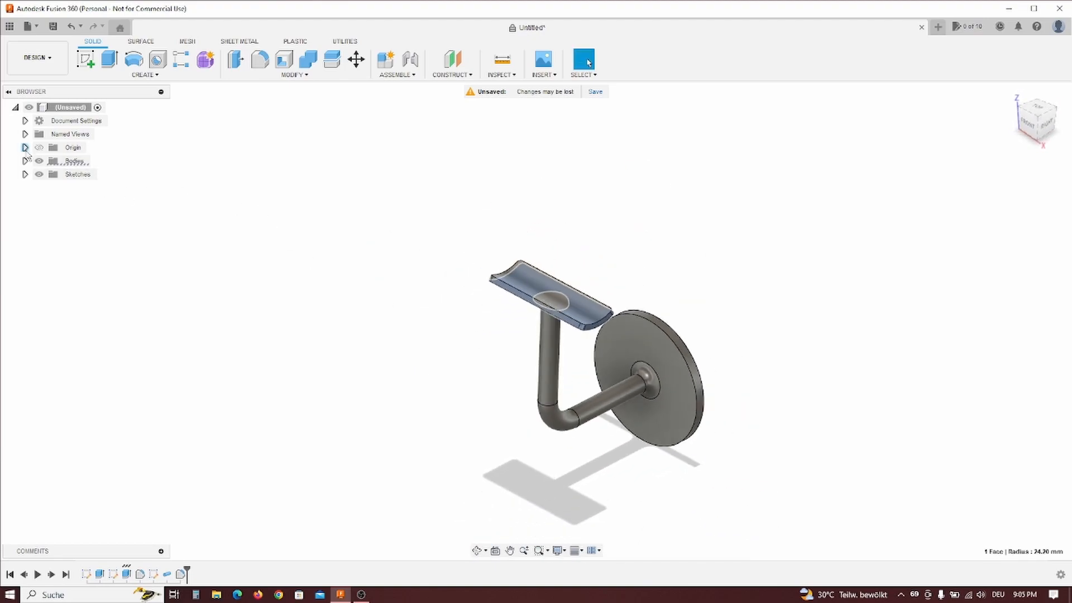
{"action": "left_click", "coordinate": [25, 148]}
{"action": "left_click", "coordinate": [75, 214]}
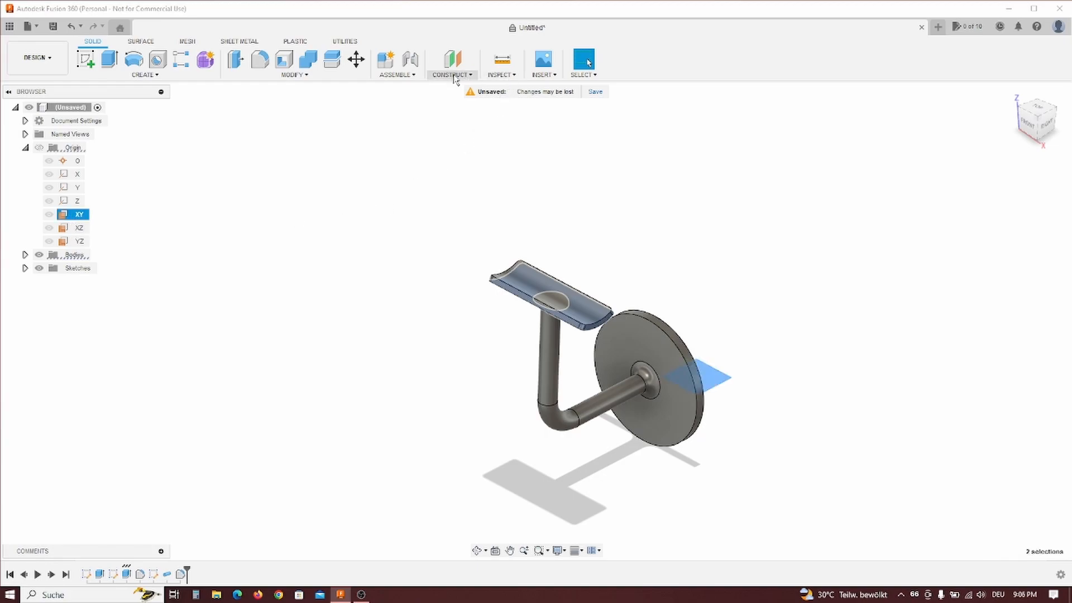
{"action": "left_click", "coordinate": [453, 74]}
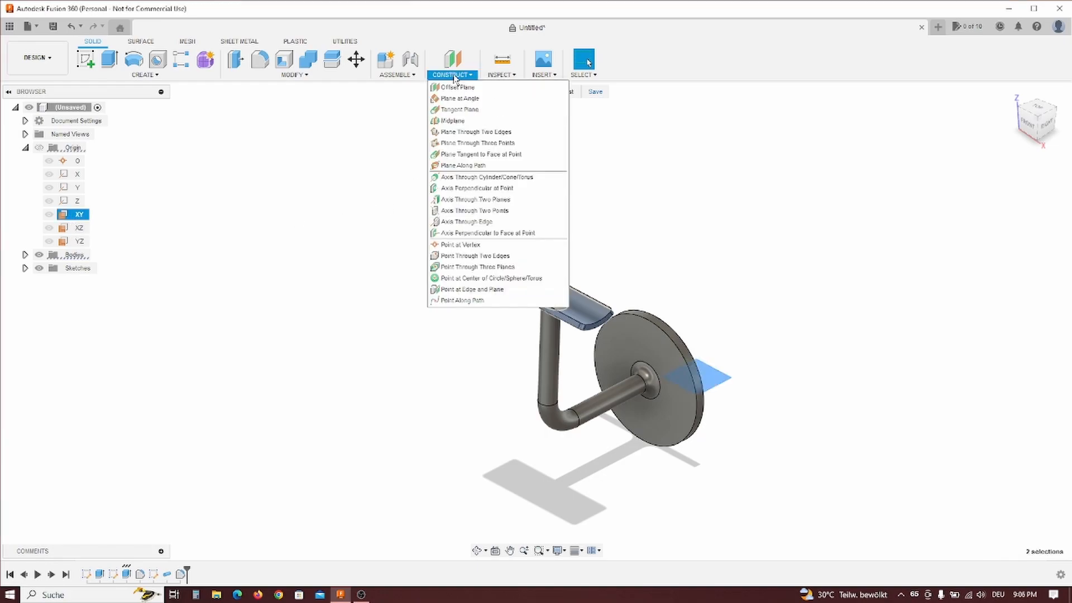
{"action": "left_click", "coordinate": [460, 110]}
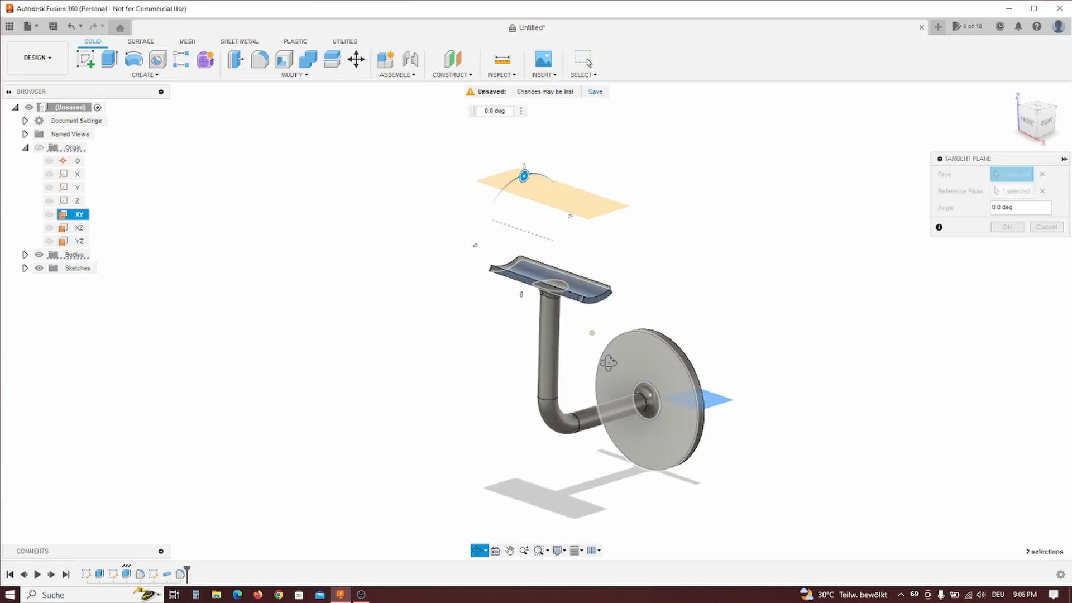
{"action": "left_click_drag", "start_coordinate": [524, 165], "coordinate": [495, 268]}
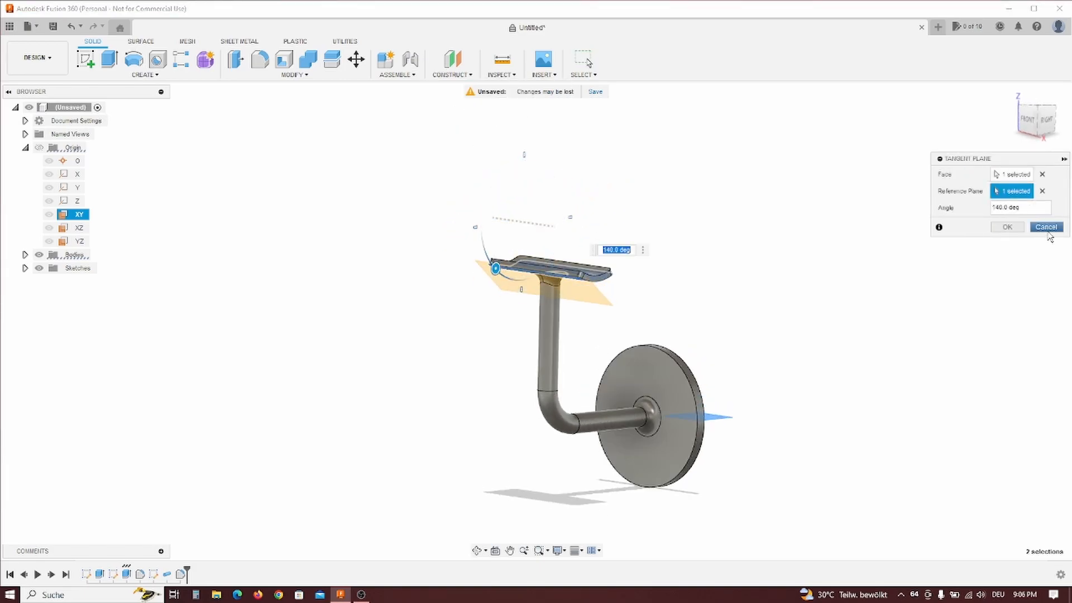
{"action": "left_click", "coordinate": [1046, 228]}
- Construct a tangent plane on the saddle's curved face, referenced to the XY plane at an angle of 180 degrees
{"action": "left_click", "coordinate": [468, 75]}
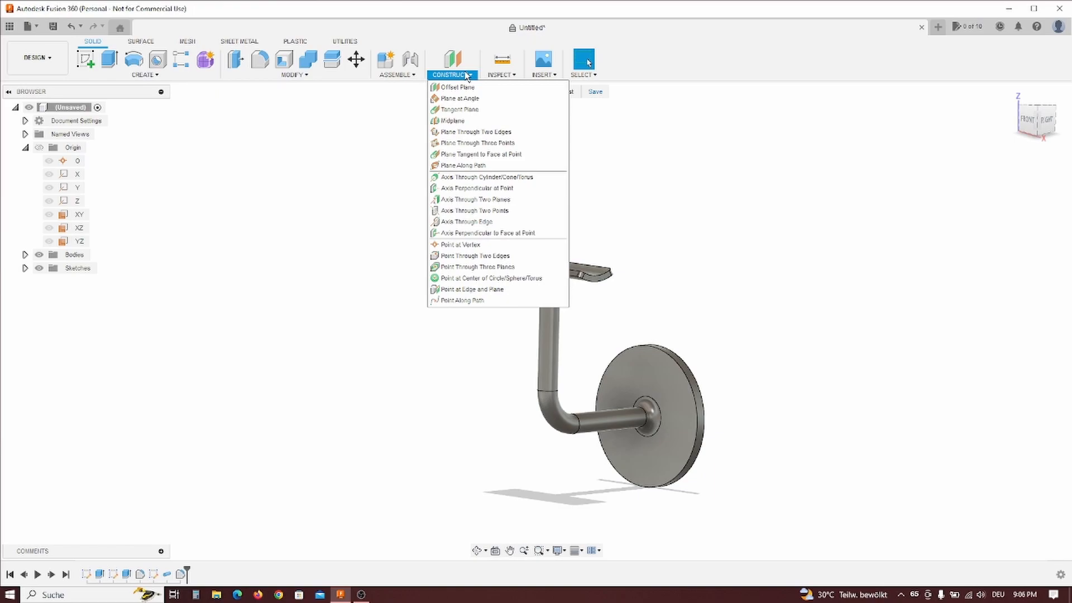
{"action": "left_click", "coordinate": [459, 110]}
{"action": "middle_click_drag", "start_coordinate": [570, 241], "coordinate": [522, 316], "text": "shift"}
{"action": "left_click", "coordinate": [581, 255]}
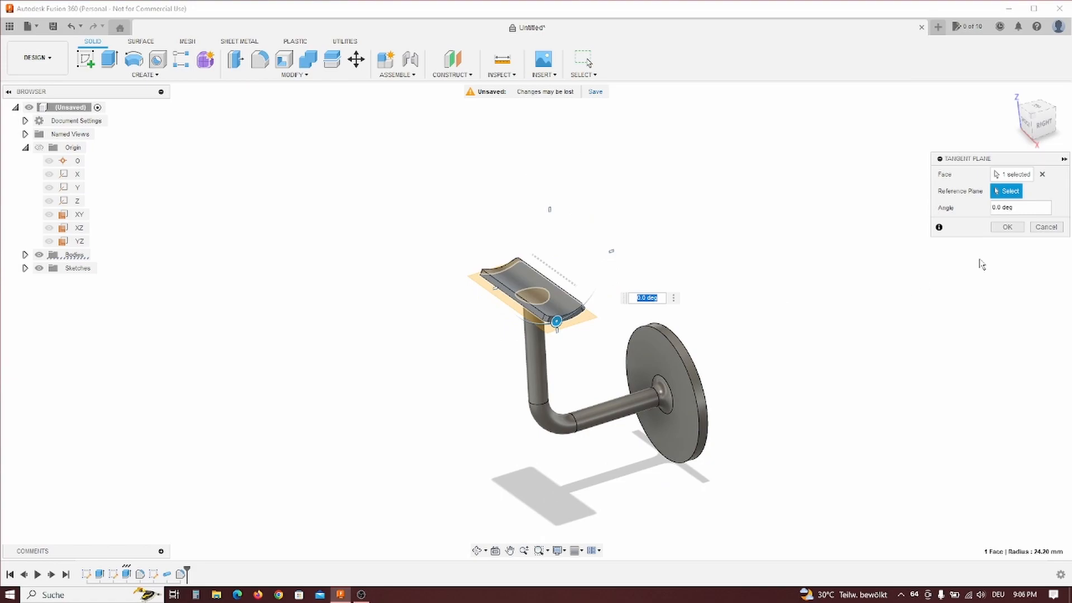
{"action": "left_click", "coordinate": [78, 215]}
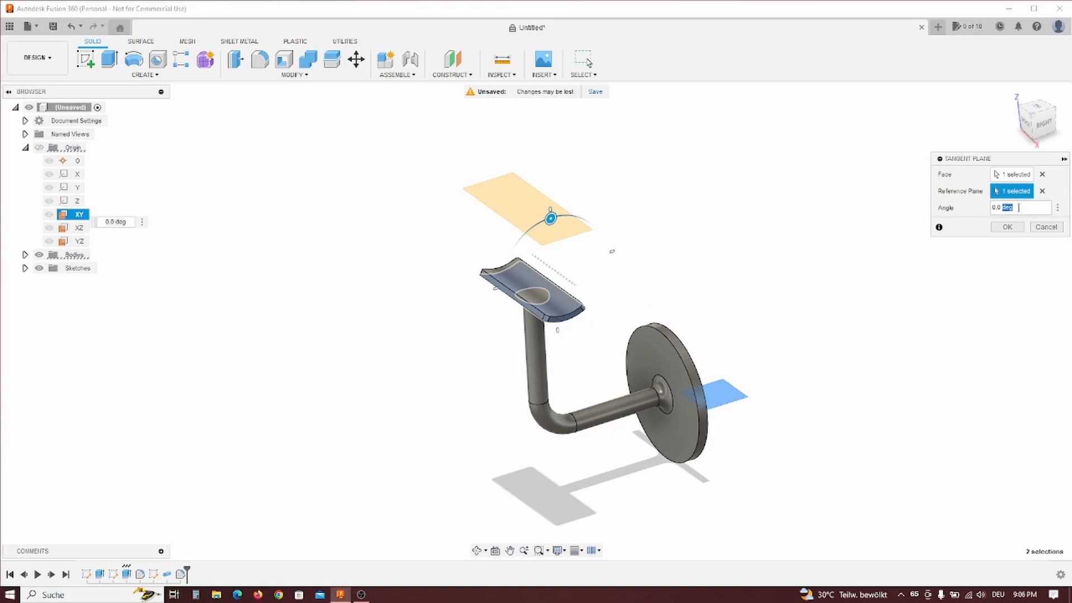
{"action": "type", "text": "180"}
{"action": "left_click", "coordinate": [1008, 227]}
- On the tangent plane beneath the saddle, sketch three end-to-end horizontal line segments running across the saddle's full length
{"action": "middle_click_drag", "start_coordinate": [596, 330], "coordinate": [573, 264], "text": "shift"}
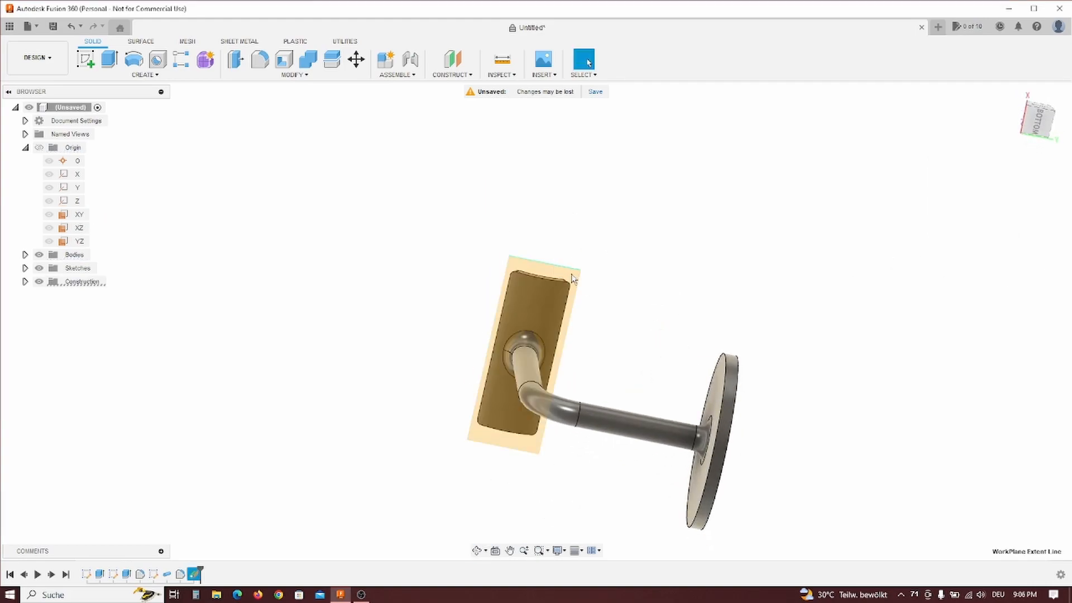
{"action": "left_click", "coordinate": [541, 269]}
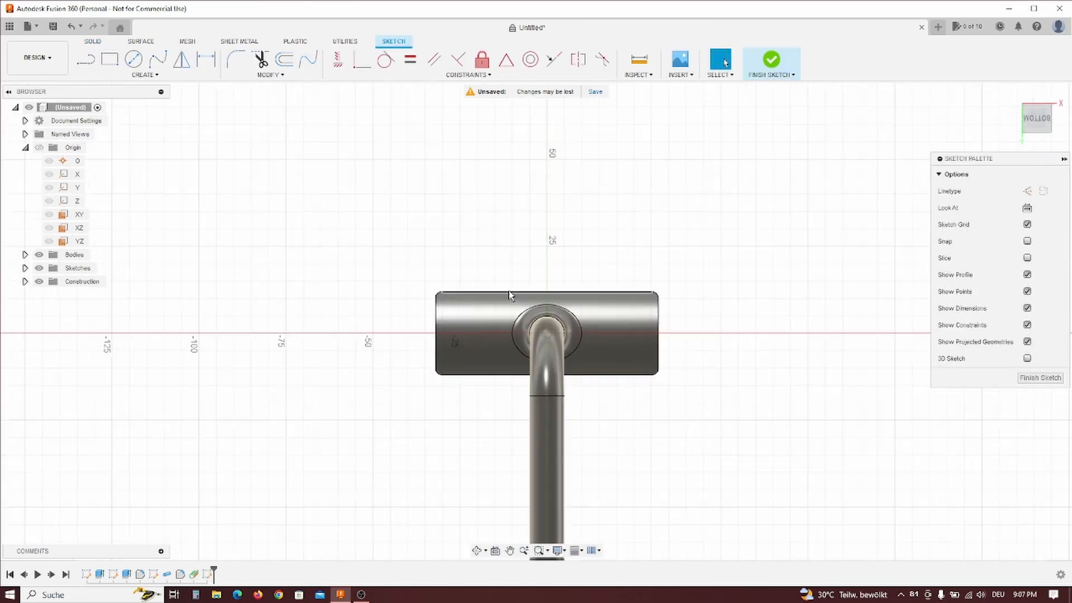
{"action": "left_click", "coordinate": [86, 59]}
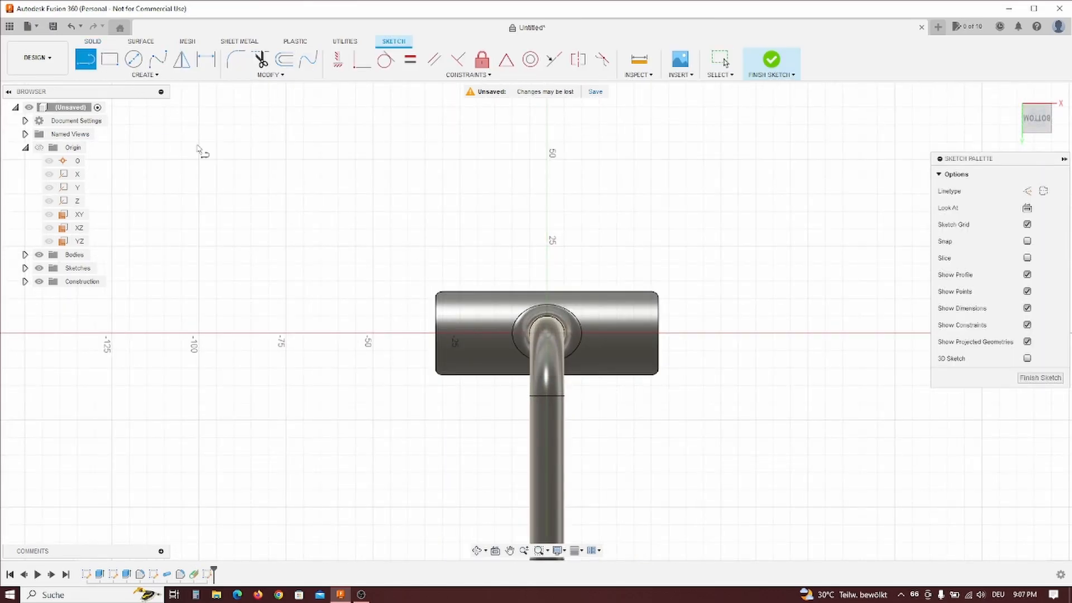
{"action": "left_click", "coordinate": [403, 318]}
{"action": "left_click", "coordinate": [465, 317]}
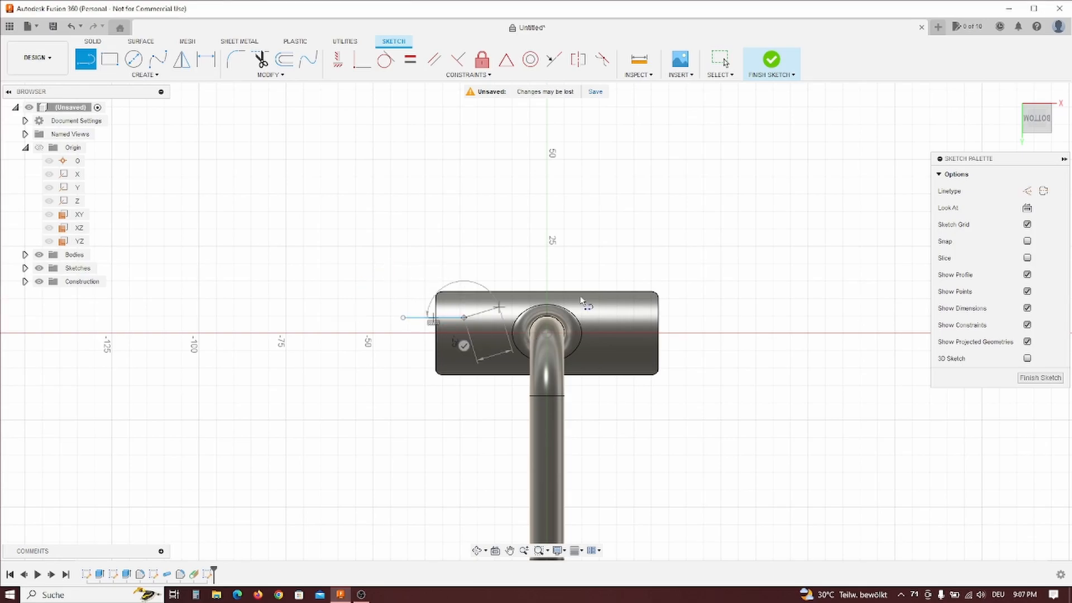
{"action": "left_click", "coordinate": [611, 318]}
{"action": "left_click", "coordinate": [698, 318]}
{"action": "scroll", "coordinate": [721, 259], "scroll_direction": "up", "scroll_amount": 2}
{"action": "key", "text": "Escape"}
- Make the two outer line segments equal in length and convert all three segments to construction lines
{"action": "left_click", "coordinate": [661, 332]}
{"action": "left_click_drag", "start_coordinate": [244, 242], "coordinate": [746, 397]}
{"action": "left_click", "coordinate": [1028, 191]}
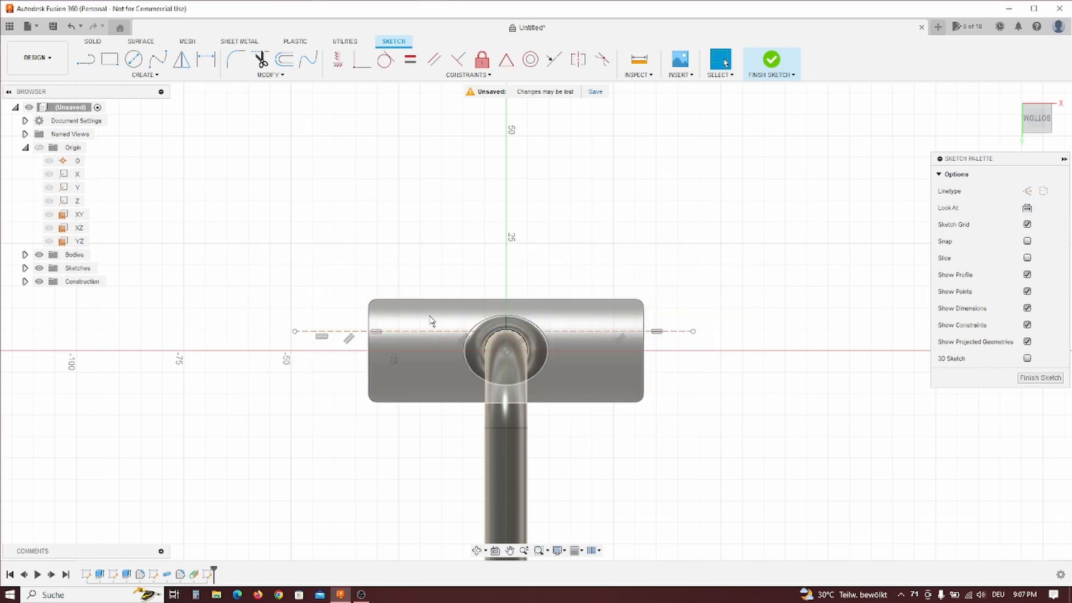
- Place a sketch point at each of the two inner joints between the construction segments
{"action": "left_click", "coordinate": [147, 74]}
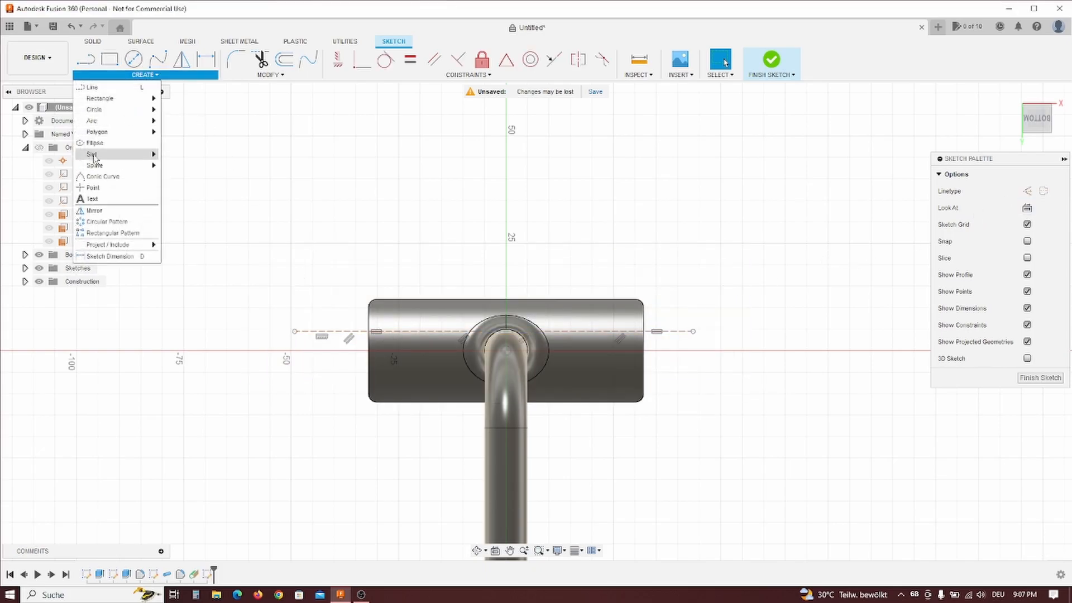
{"action": "left_click", "coordinate": [110, 190]}
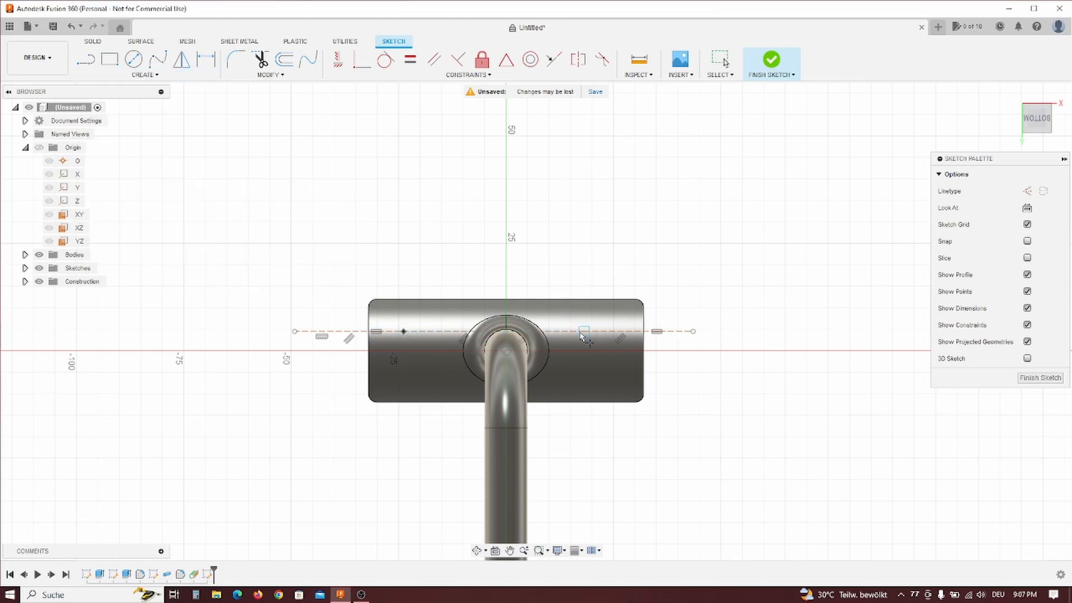
{"action": "key", "text": "Escape"}
{"action": "scroll", "coordinate": [341, 334], "scroll_direction": "up", "scroll_amount": 2}
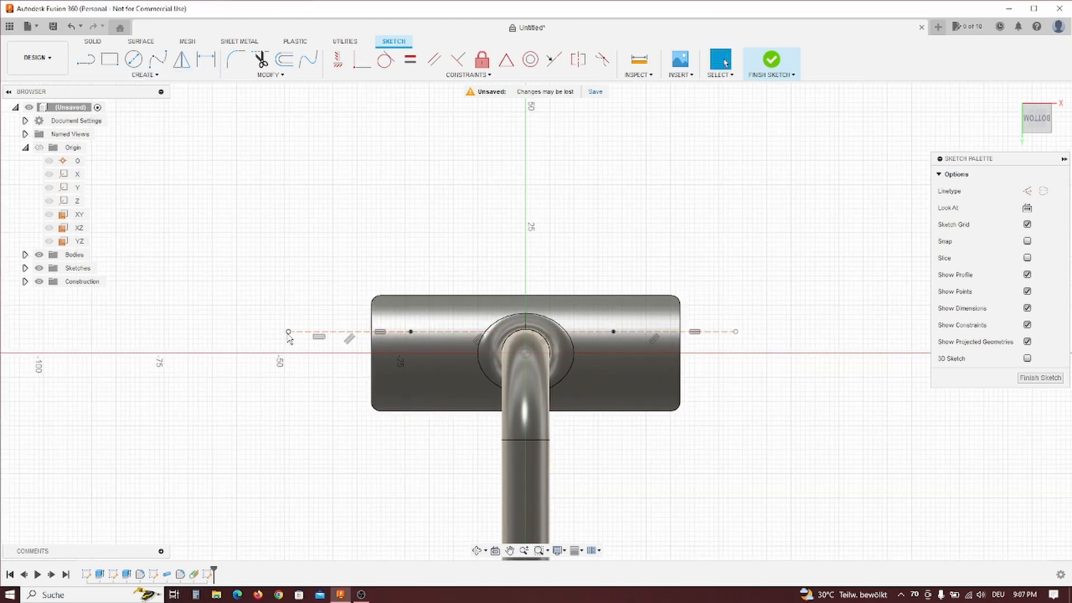
- Constrain the outer ends of the construction line to the midpoints of the saddle's two short end edges
{"action": "left_click", "coordinate": [506, 62]}
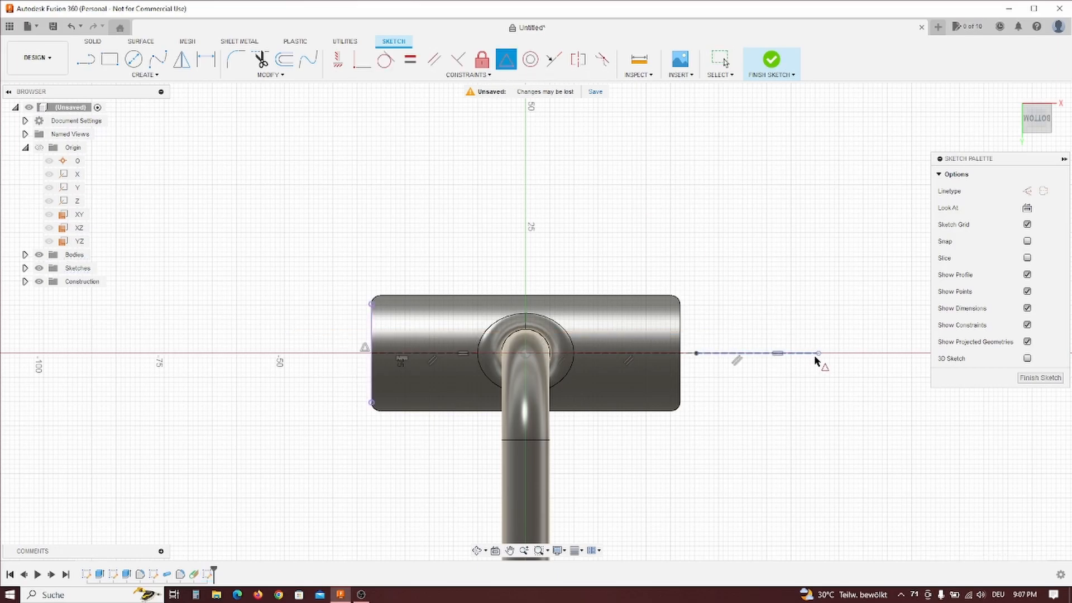
{"action": "left_click", "coordinate": [681, 382]}
{"action": "key", "text": "Escape"}
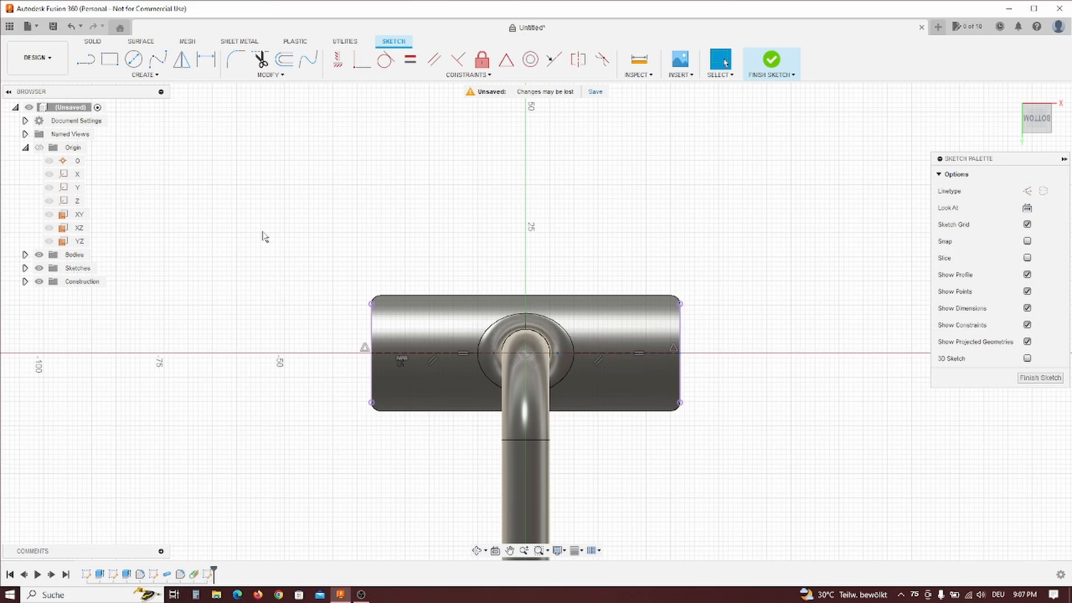
- Dimension the outer construction segment, from the saddle's end edge to the first sketch point, at 15 mm
{"action": "left_click", "coordinate": [206, 59]}
{"action": "left_click", "coordinate": [400, 353]}
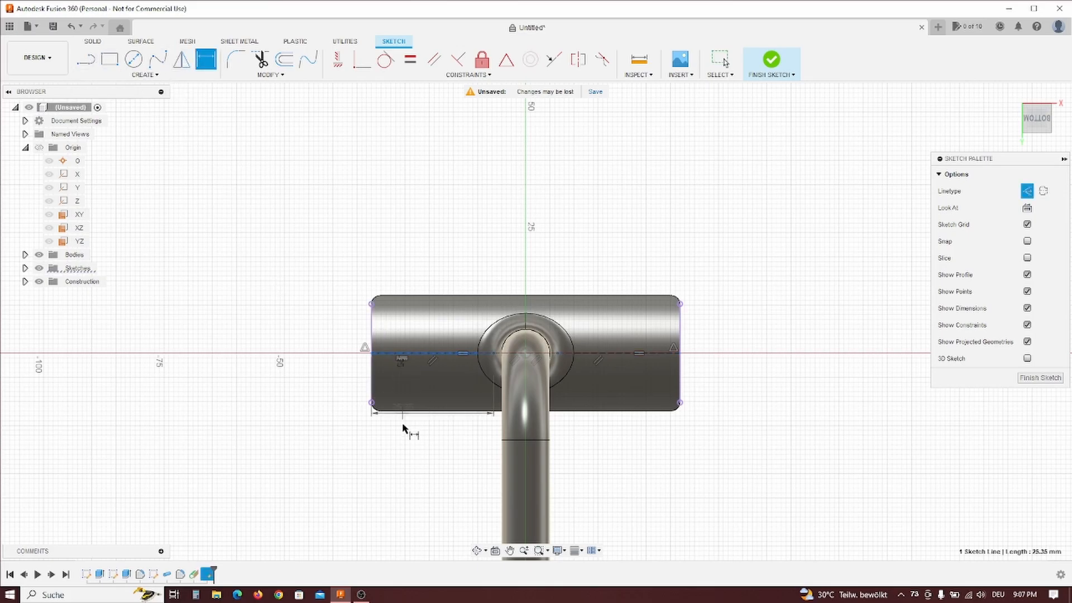
{"action": "left_click", "coordinate": [400, 453]}
{"action": "type", "text": "15"}
{"action": "key", "text": "Return"}
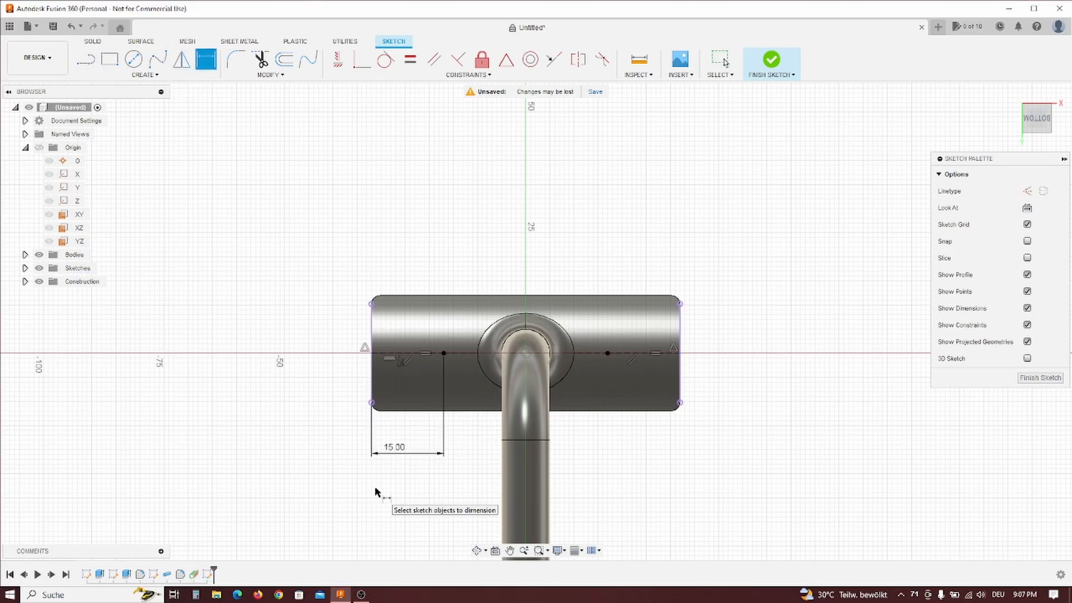
- Change the outer segment's dimension to 12 mm and finish the sketch
{"action": "double_click", "coordinate": [397, 453]}
{"action": "type", "text": "12"}
{"action": "key", "text": "Return"}
{"action": "middle_click_drag", "start_coordinate": [586, 399], "coordinate": [618, 308], "text": "shift"}
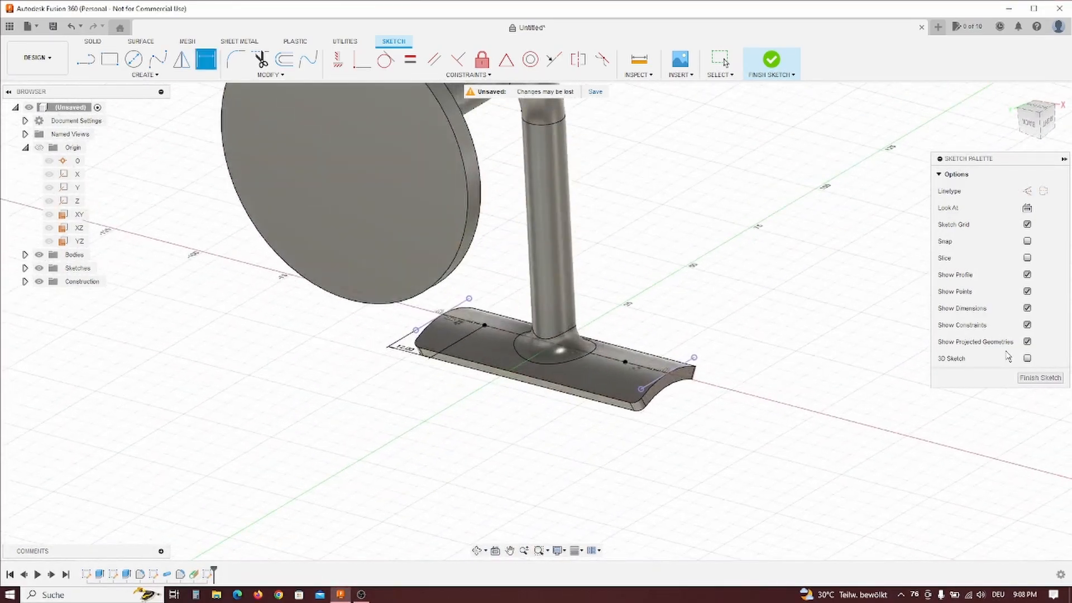
{"action": "left_click", "coordinate": [1040, 378]}
- Create countersunk clearance holes at the saddle's two sketch points for DIN countersunk flat head hex socket screws, size M4, normal fit
{"action": "left_click", "coordinate": [158, 59]}
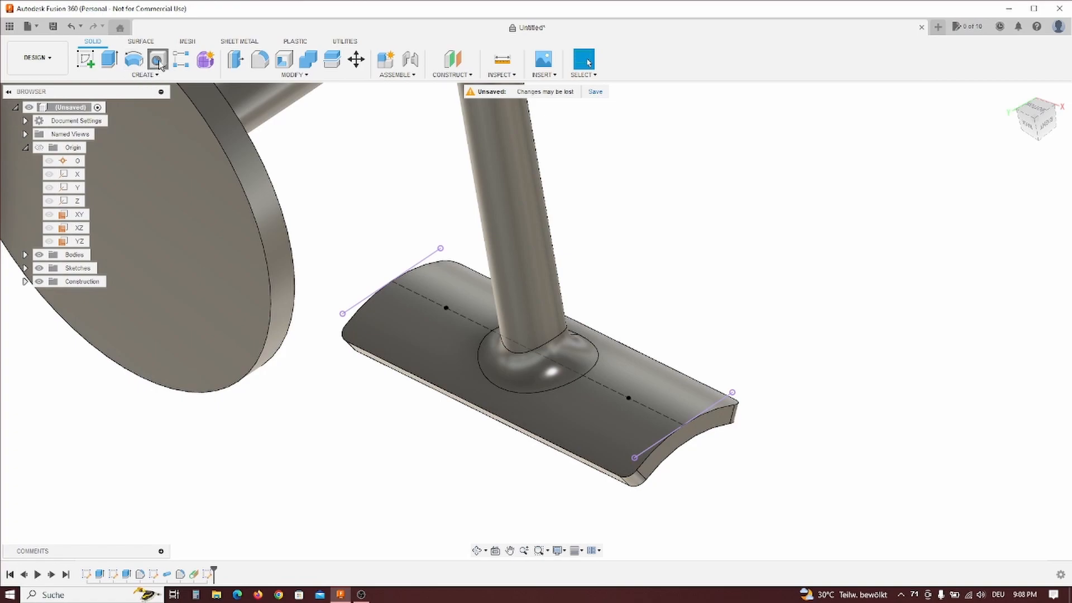
{"action": "left_click", "coordinate": [953, 174]}
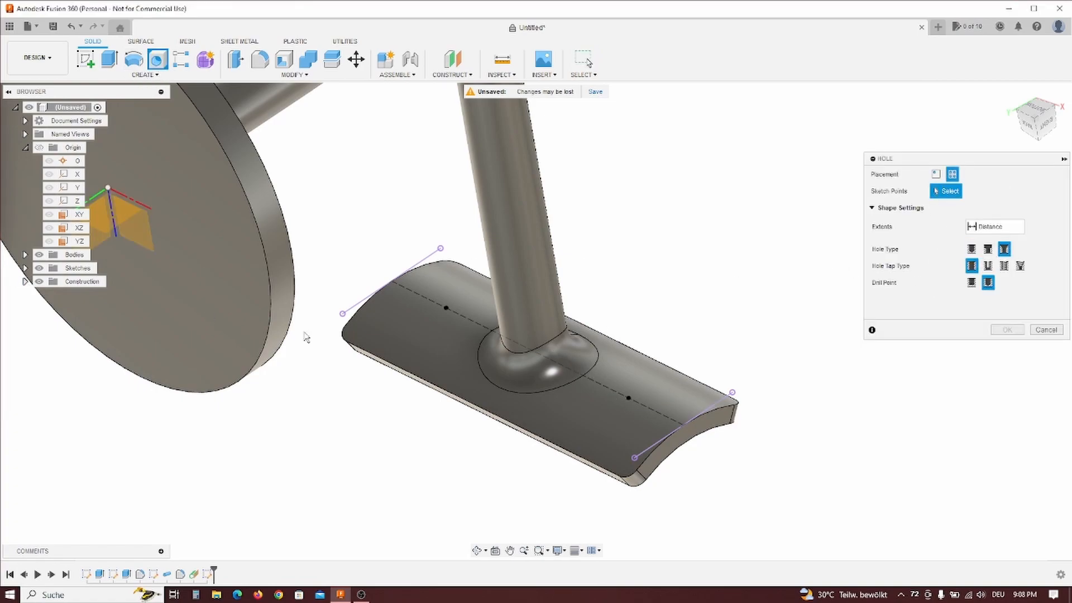
{"action": "left_click", "coordinate": [629, 398]}
{"action": "left_click", "coordinate": [447, 308]}
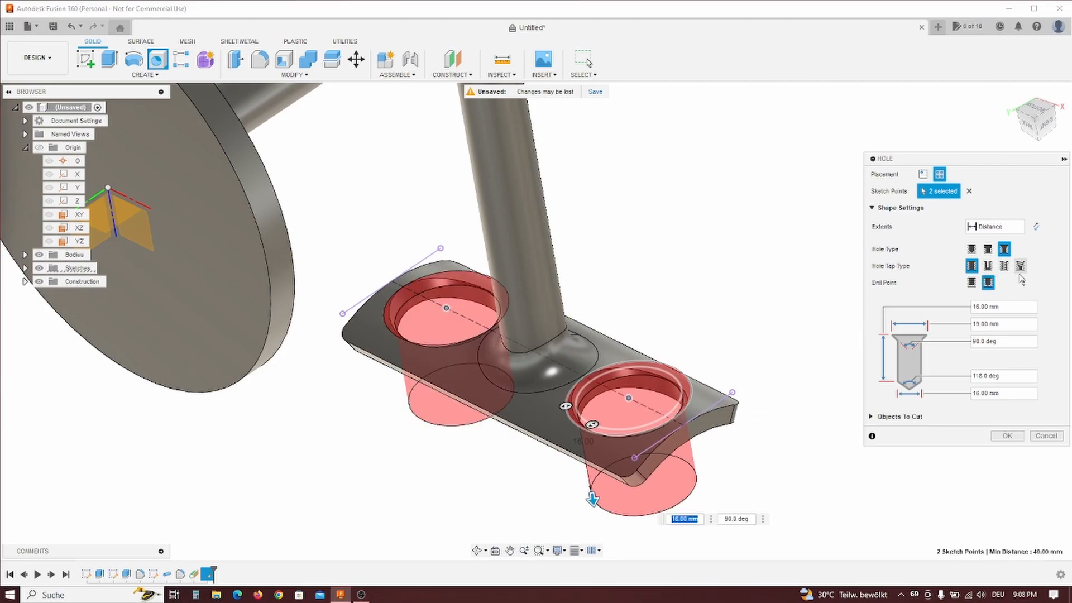
{"action": "left_click", "coordinate": [991, 267]}
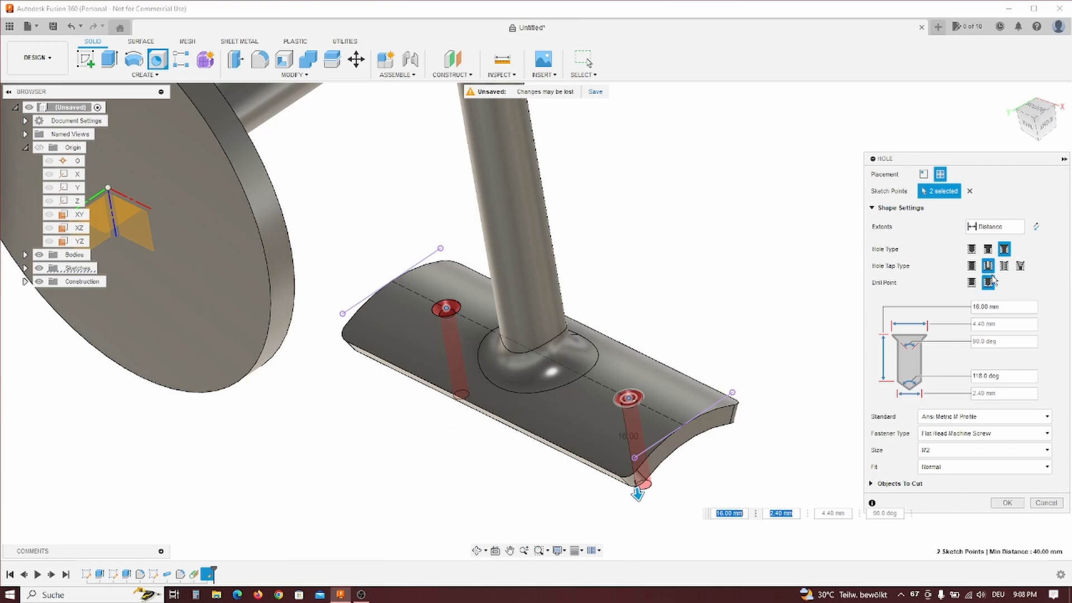
{"action": "left_click", "coordinate": [1022, 416]}
{"action": "left_click", "coordinate": [950, 459]}
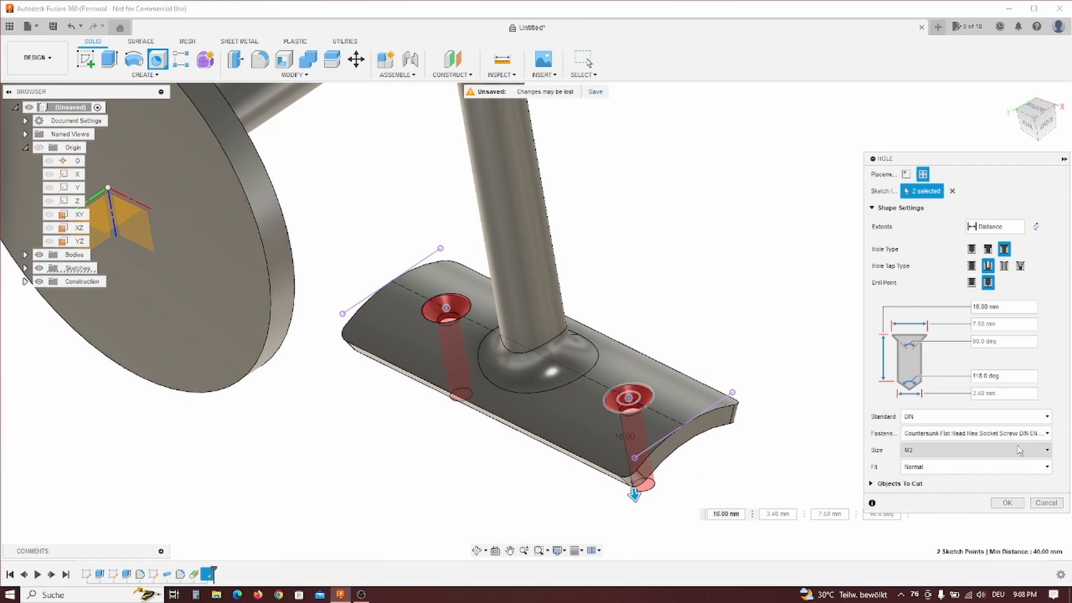
{"action": "left_click", "coordinate": [1020, 450]}
{"action": "left_click", "coordinate": [1006, 472]}
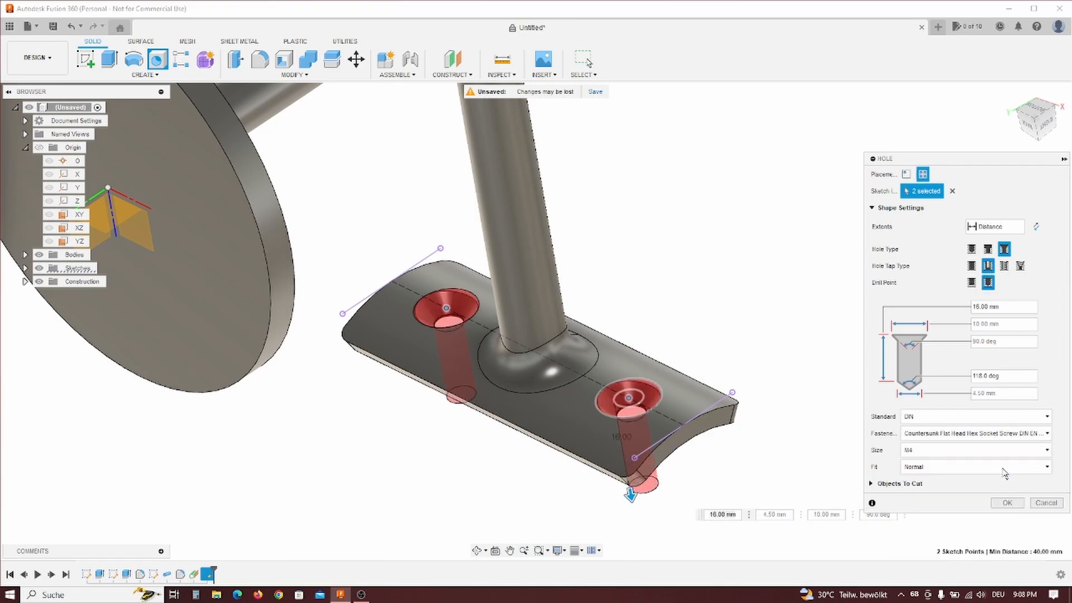
{"action": "left_click", "coordinate": [1000, 504]}
- On the wall plate's front face, sketch a vertical construction line about 24 mm long upward from the plate's centre
{"action": "middle_click_drag", "start_coordinate": [618, 247], "coordinate": [662, 411], "text": "shift"}
{"action": "left_click", "coordinate": [661, 411]}
{"action": "left_click", "coordinate": [1042, 107]}
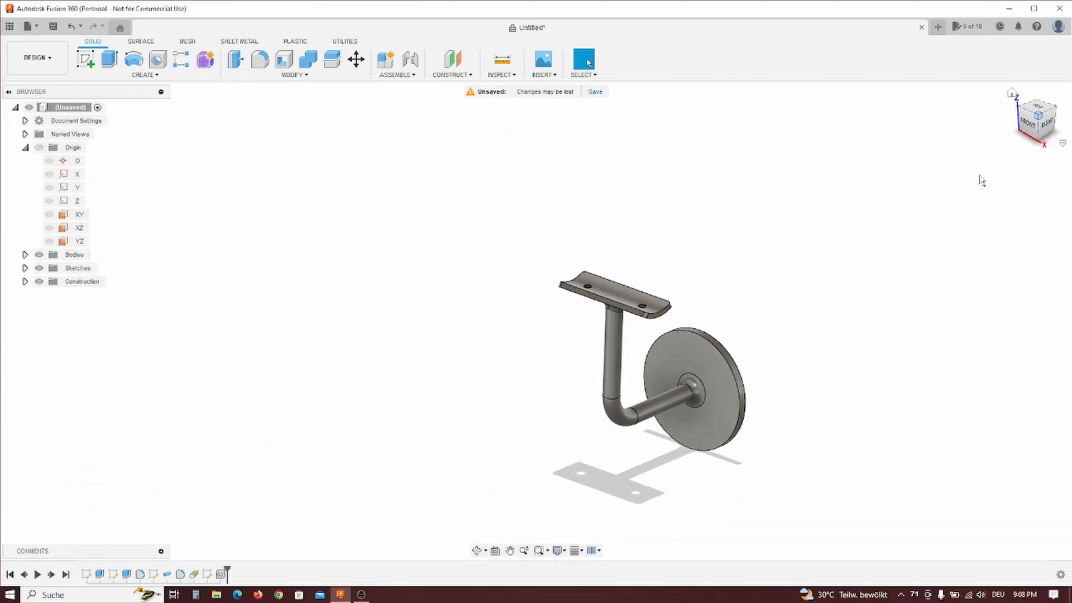
{"action": "left_click", "coordinate": [86, 59]}
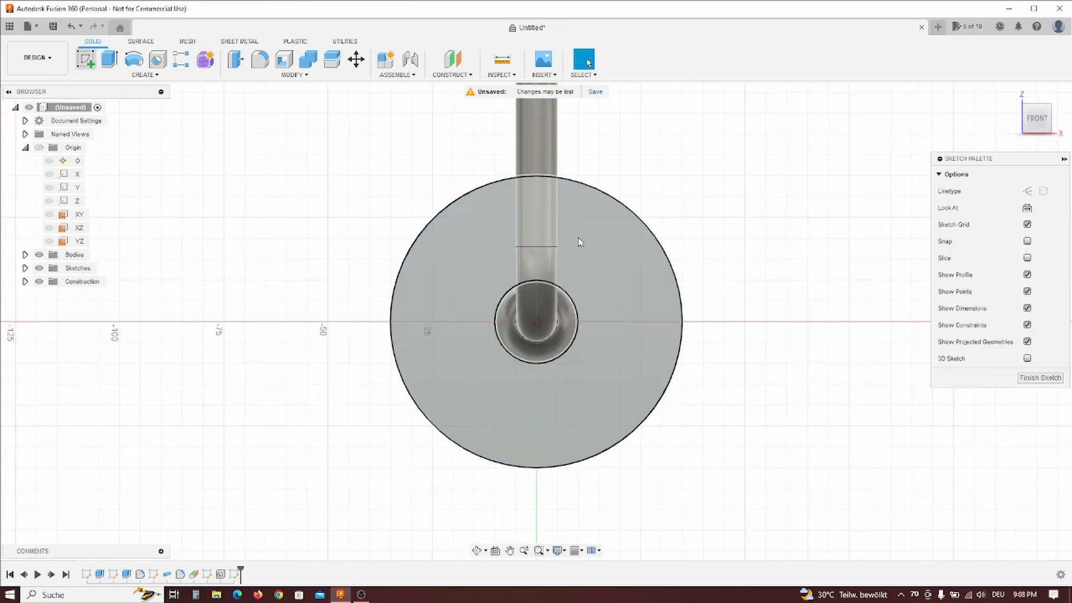
{"action": "left_click", "coordinate": [94, 63]}
{"action": "left_click", "coordinate": [534, 334]}
{"action": "left_click", "coordinate": [533, 224]}
{"action": "key", "text": "Escape"}
{"action": "key", "text": "x"}
- Dimension the vertical construction line's length at 20 mm
{"action": "key", "text": "d"}
{"action": "left_click", "coordinate": [323, 279]}
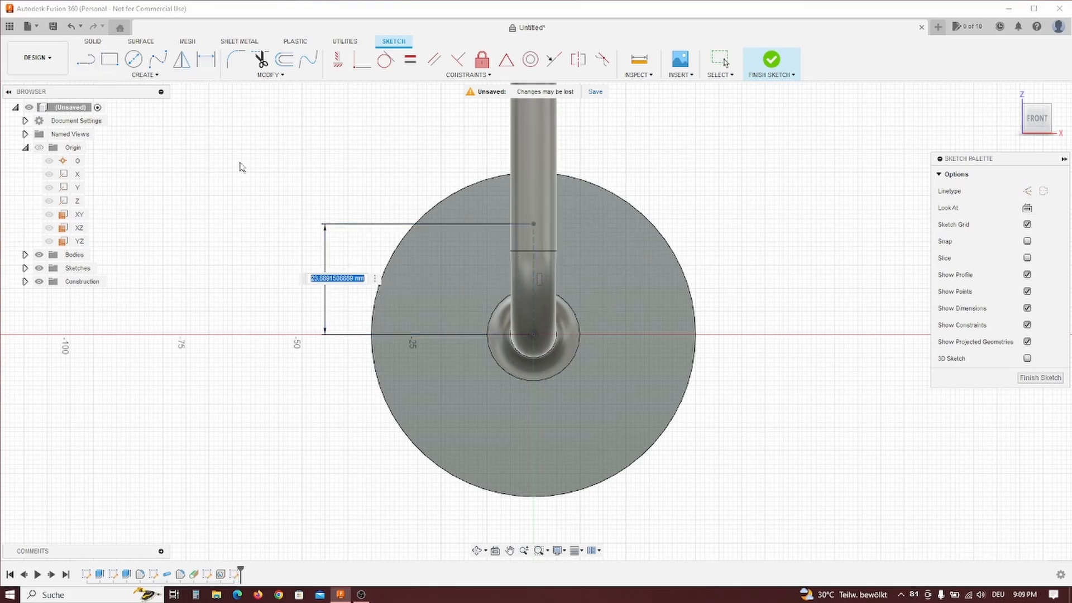
{"action": "type", "text": "20"}
{"action": "key", "text": "Return"}
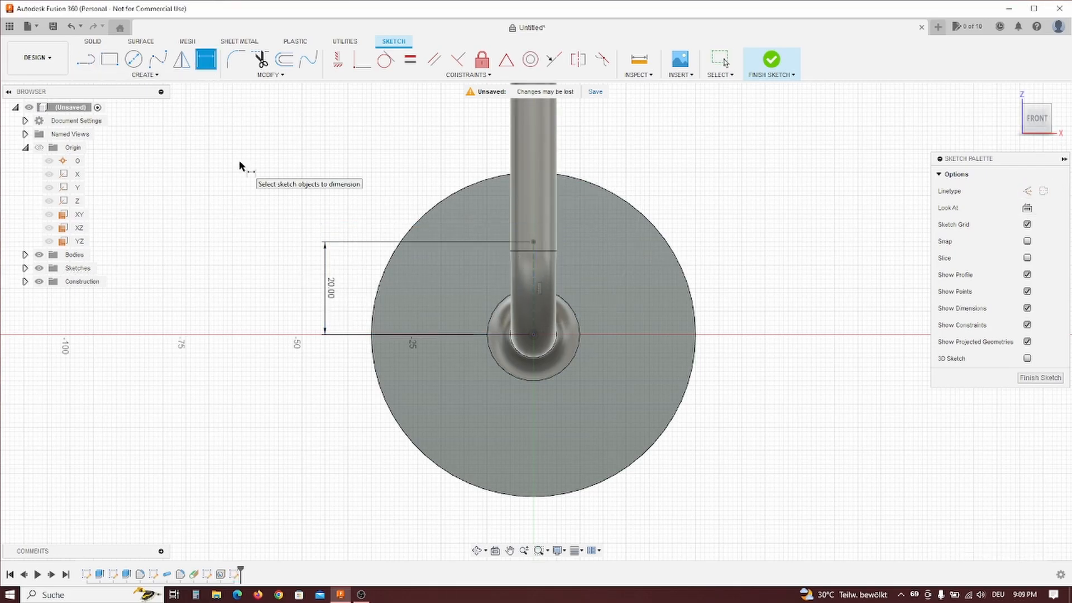
- Change the construction line's length to 25 mm and finish the sketch
{"action": "double_click", "coordinate": [324, 287]}
{"action": "type", "text": "25"}
{"action": "key", "text": "Return"}
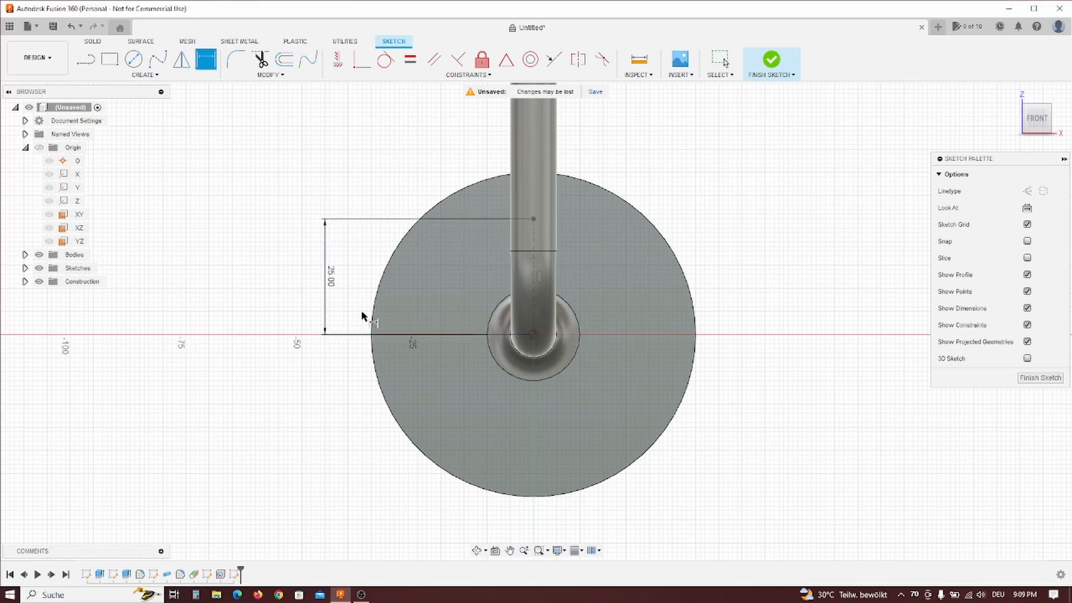
{"action": "left_click", "coordinate": [1040, 378]}
- Create a countersunk clearance hole in the wall plate at the construction line's upper end, sized for a DIN M6 screw
{"action": "scroll", "coordinate": [370, 239], "scroll_direction": "up", "scroll_amount": 5}
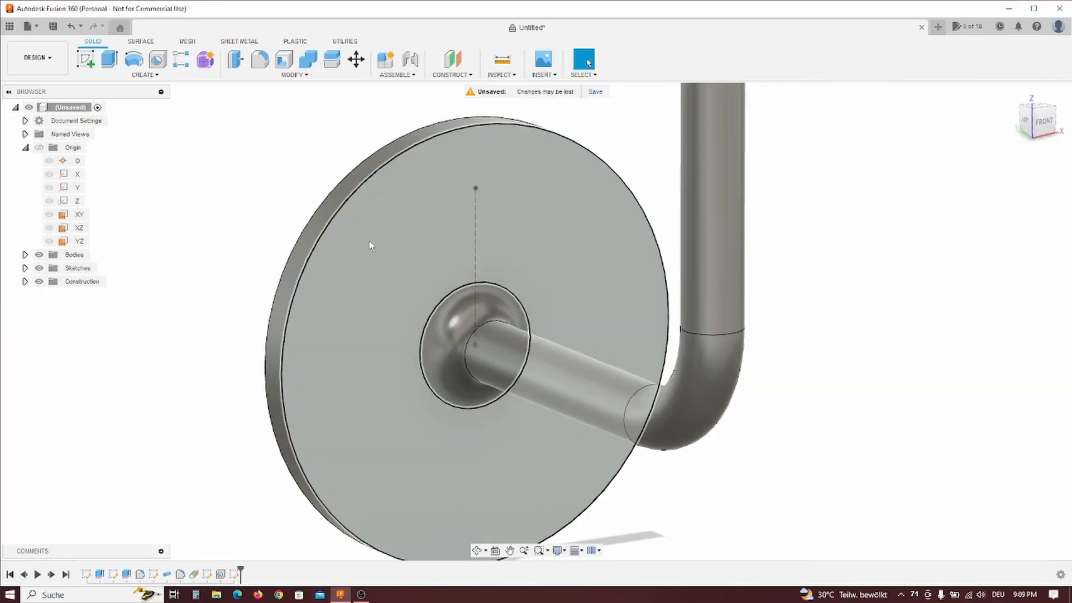
{"action": "left_click", "coordinate": [157, 59]}
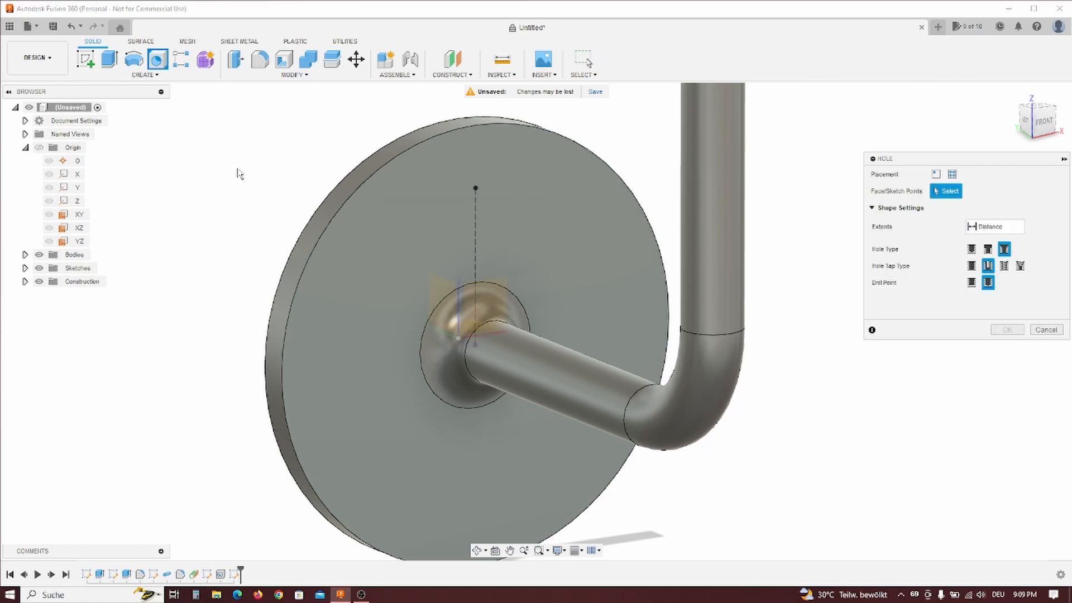
{"action": "left_click", "coordinate": [475, 189]}
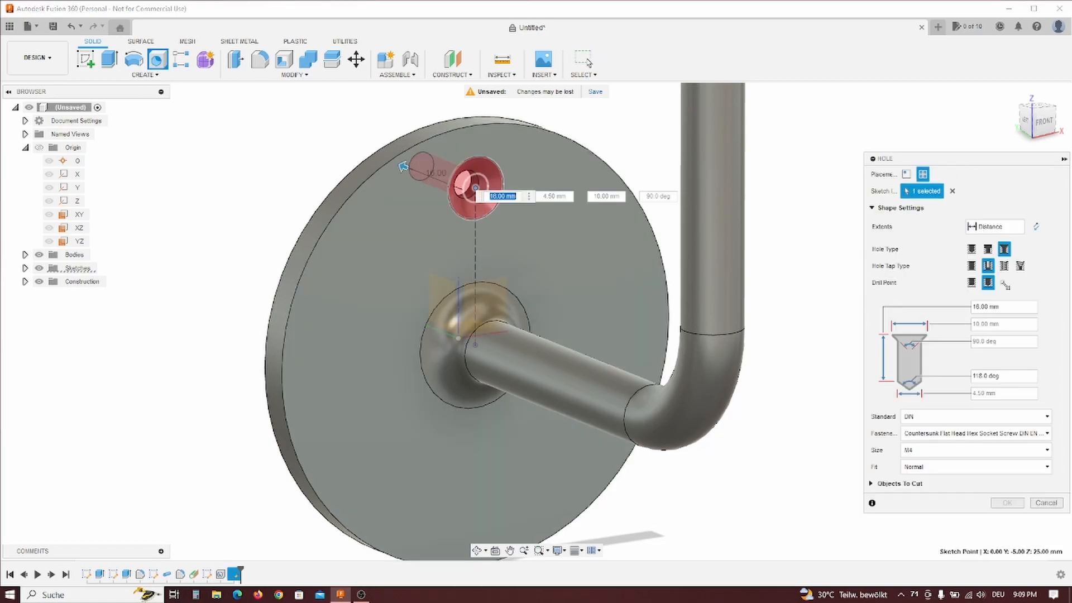
{"action": "left_click", "coordinate": [978, 450]}
{"action": "left_click", "coordinate": [959, 490]}
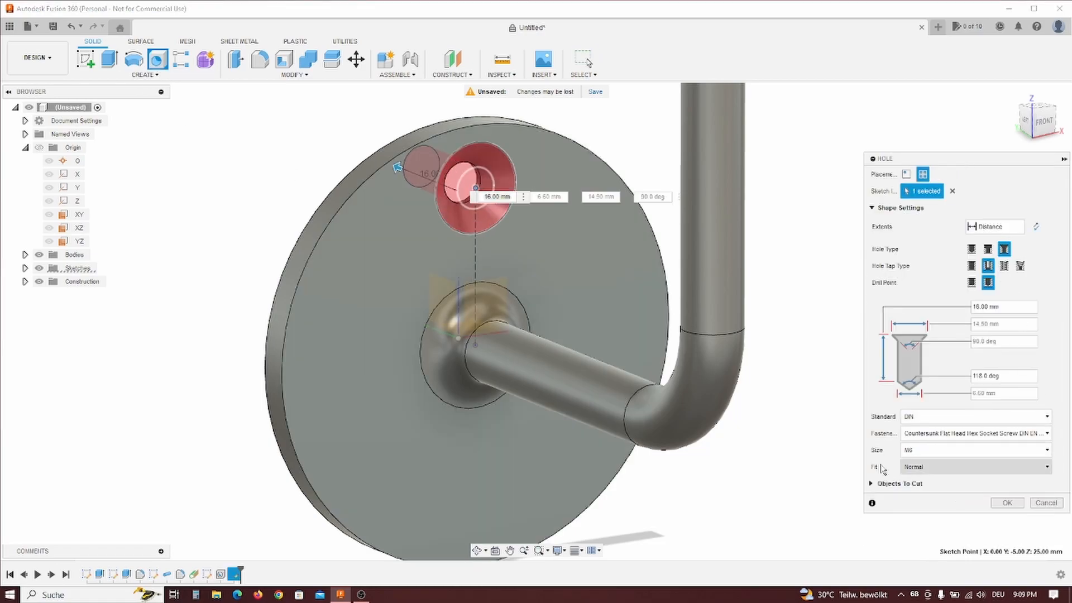
{"action": "left_click", "coordinate": [1007, 503]}
- Reopen the wall plate's hole sketch, delete the 25 mm dimension, and move the line's free end straight below the plate's centre
{"action": "middle_click_drag", "start_coordinate": [496, 310], "coordinate": [493, 240], "text": "shift"}
{"action": "scroll", "coordinate": [505, 267], "scroll_direction": "down", "scroll_amount": 1}
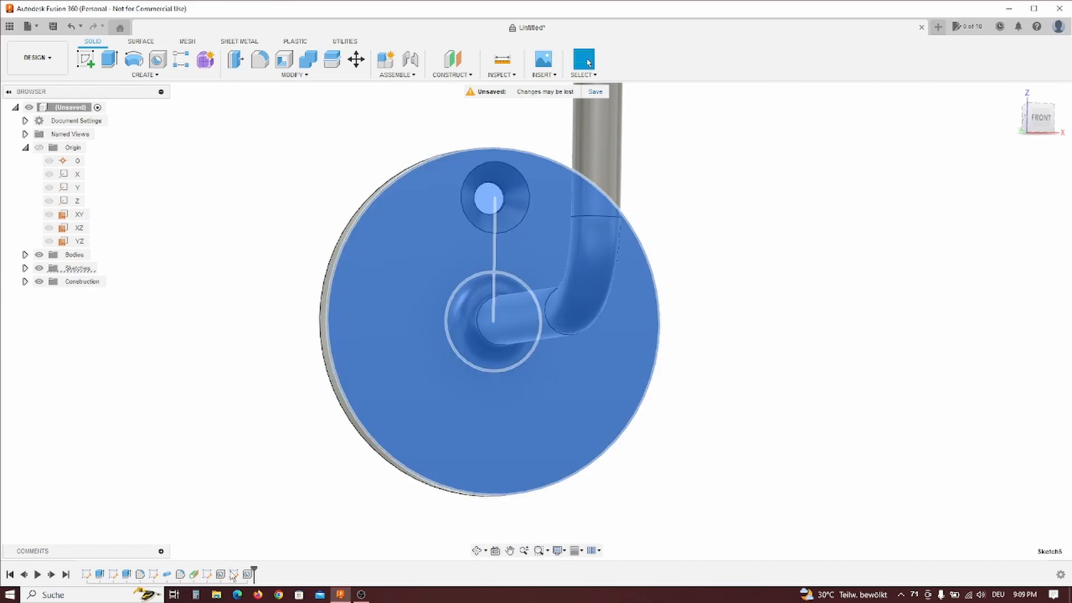
{"action": "right_click", "coordinate": [233, 574]}
{"action": "left_click", "coordinate": [258, 463]}
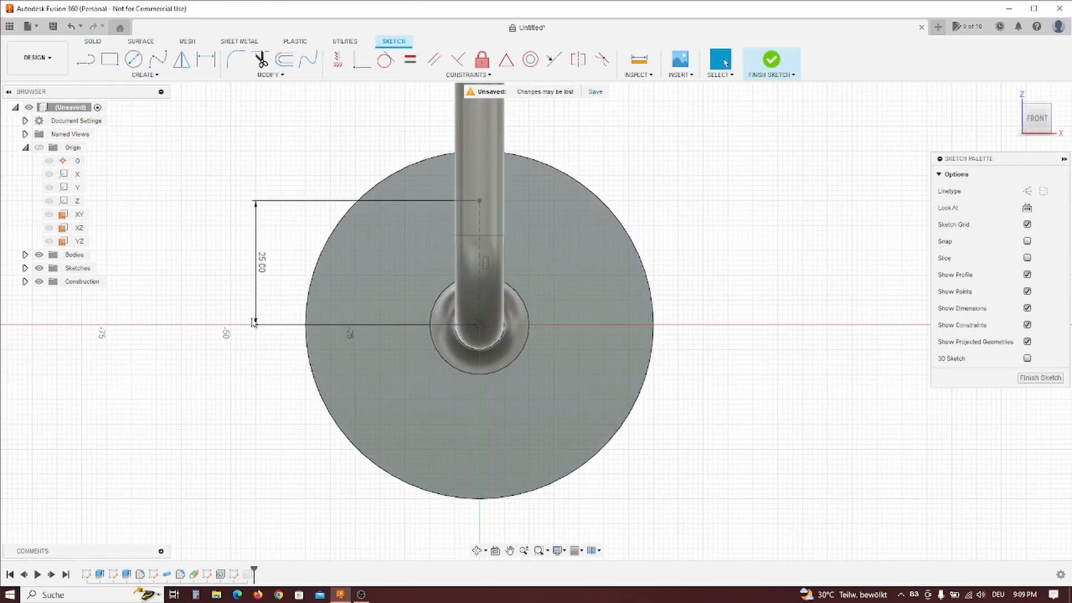
{"action": "left_click_drag", "start_coordinate": [263, 278], "coordinate": [254, 282]}
{"action": "left_click", "coordinate": [246, 285]}
{"action": "key", "text": "Delete"}
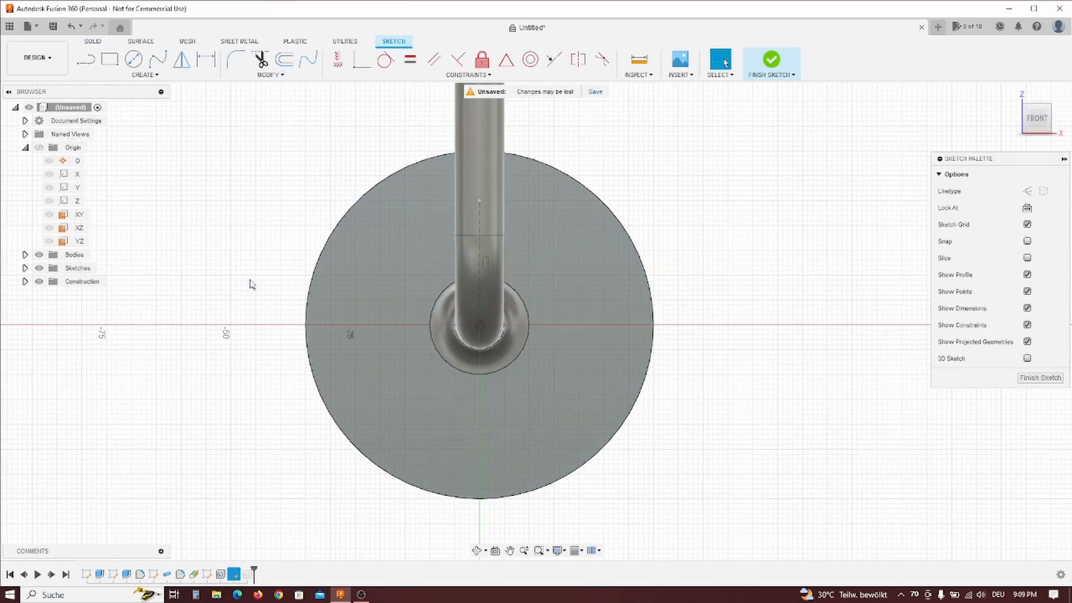
{"action": "left_click_drag", "start_coordinate": [479, 201], "coordinate": [479, 421]}
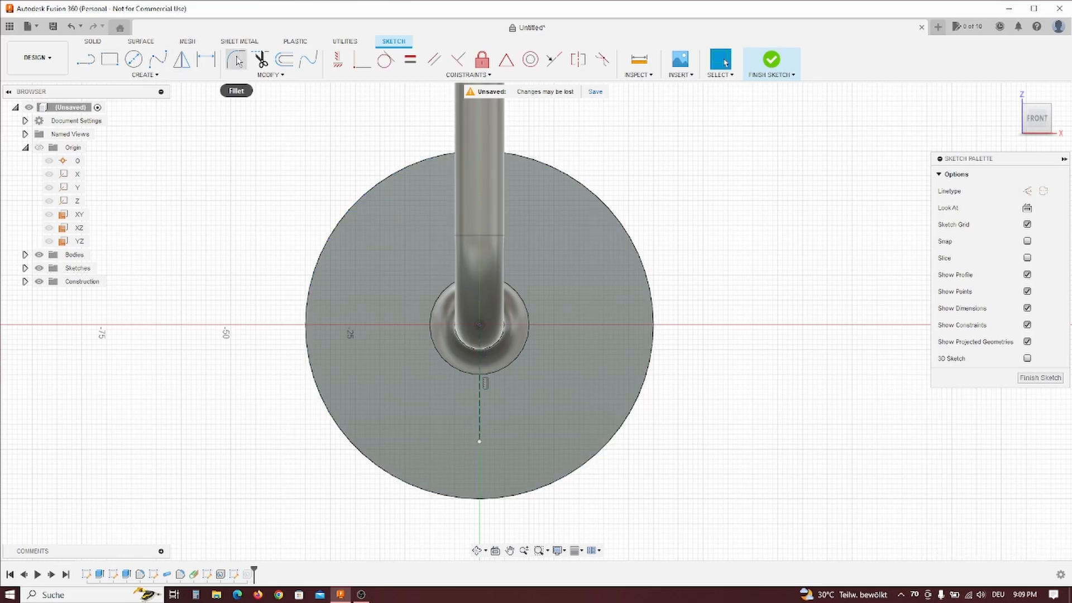
- Dimension the vertical construction line below the wall plate's centre at 20 mm
{"action": "left_click", "coordinate": [206, 60]}
{"action": "left_click", "coordinate": [480, 433]}
{"action": "left_click", "coordinate": [401, 382]}
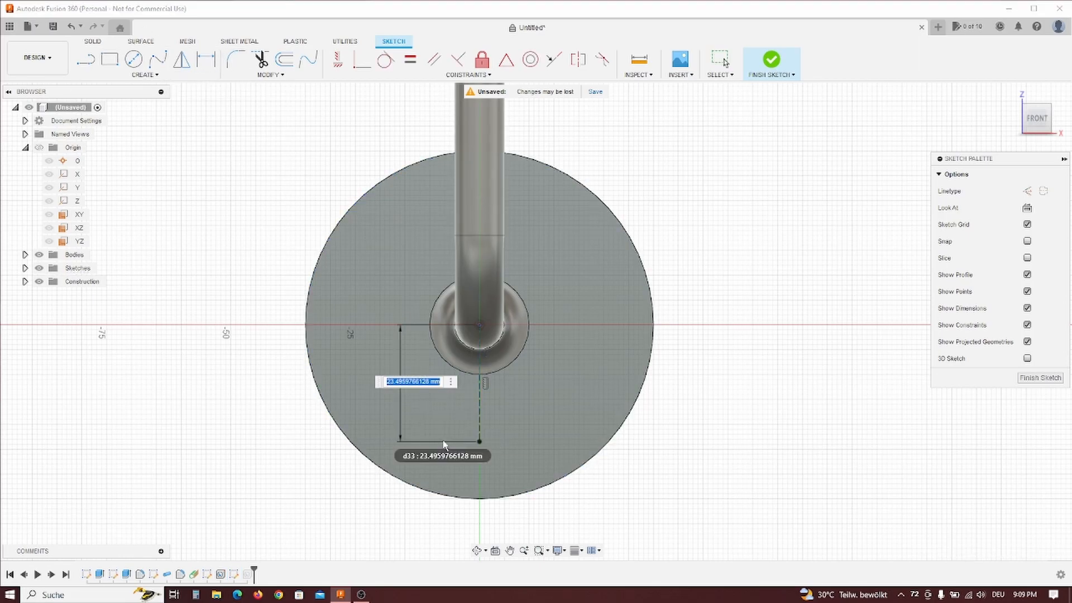
{"action": "type", "text": "20"}
{"action": "key", "text": "Return"}
- Change the construction line's length to 22.5 mm and finish the sketch
{"action": "double_click", "coordinate": [395, 376]}
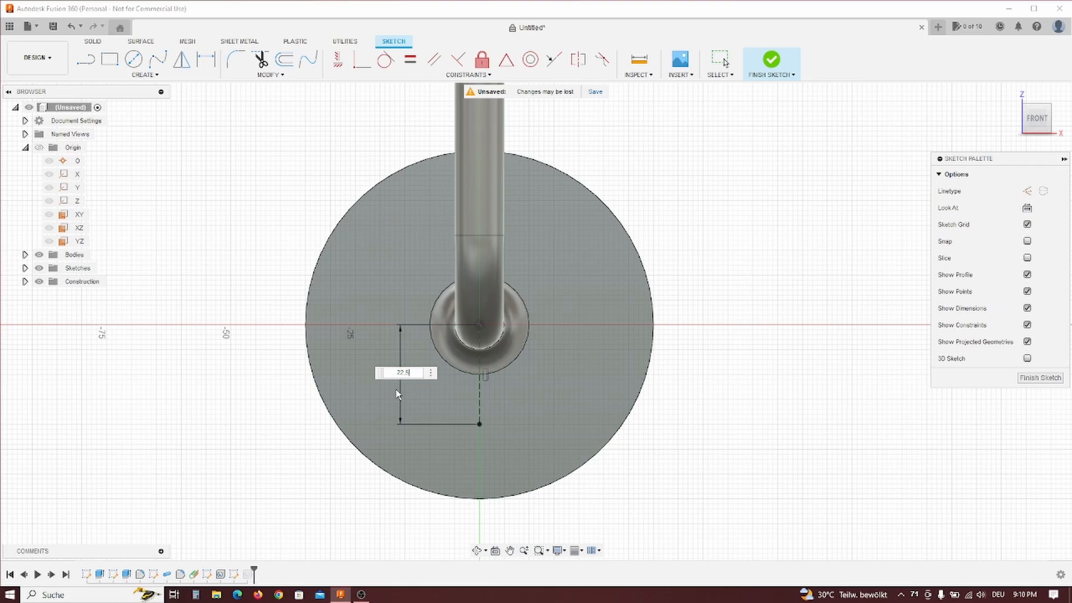
{"action": "type", "text": "22.5"}
{"action": "key", "text": "Return"}
{"action": "left_click", "coordinate": [1041, 378]}
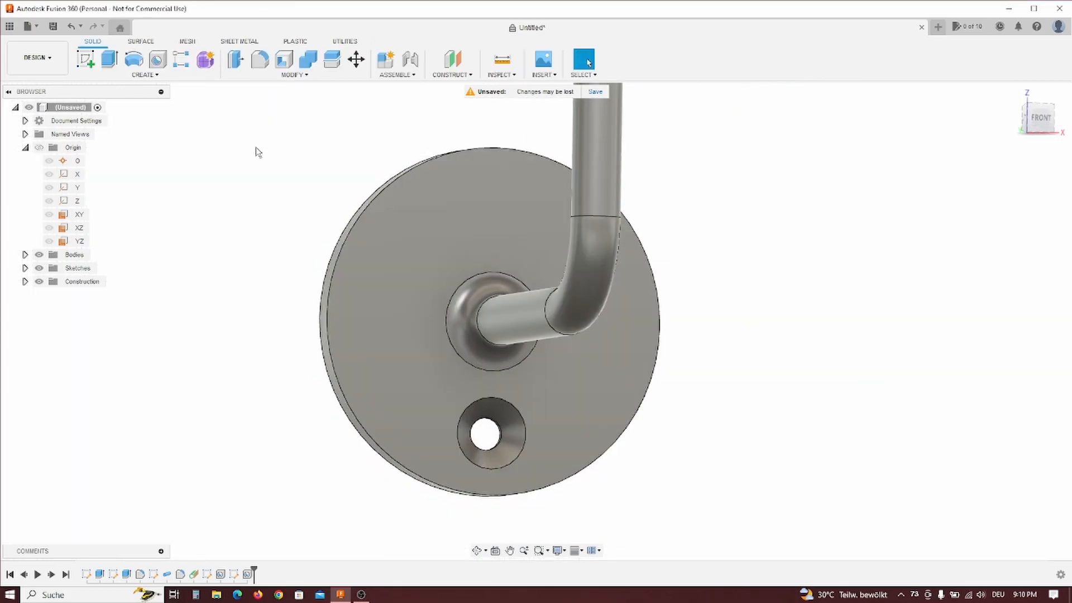
- Create a full circular pattern of the wall plate's countersunk hole feature around the Y axis with a quantity of 3
{"action": "left_click", "coordinate": [145, 74]}
{"action": "mouse_move", "coordinate": [128, 304]}
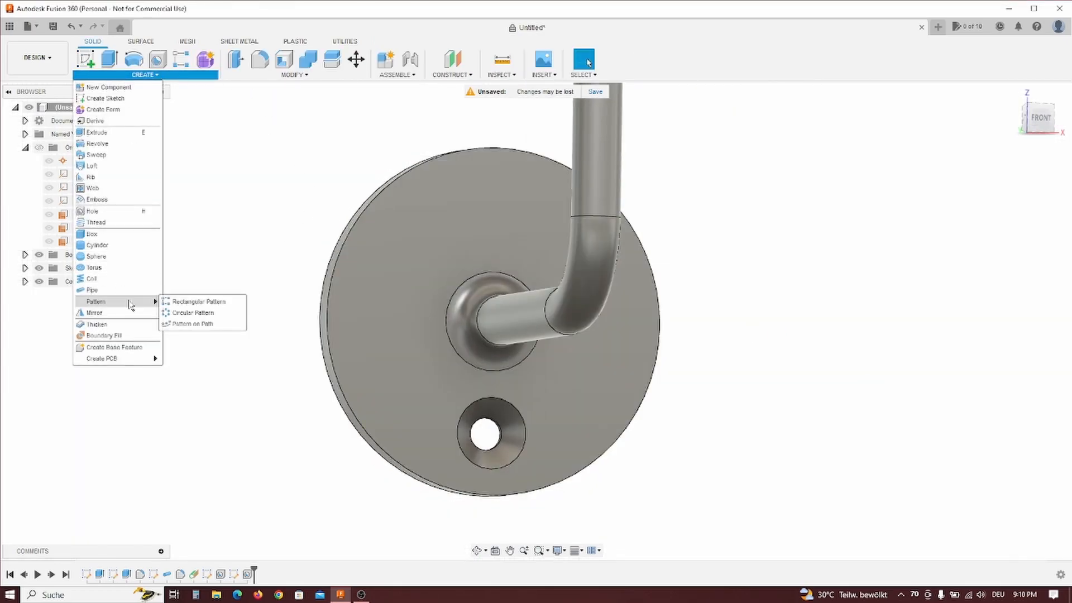
{"action": "left_click", "coordinate": [190, 313]}
{"action": "left_click", "coordinate": [1014, 191]}
{"action": "left_click", "coordinate": [1003, 231]}
{"action": "left_click", "coordinate": [248, 575]}
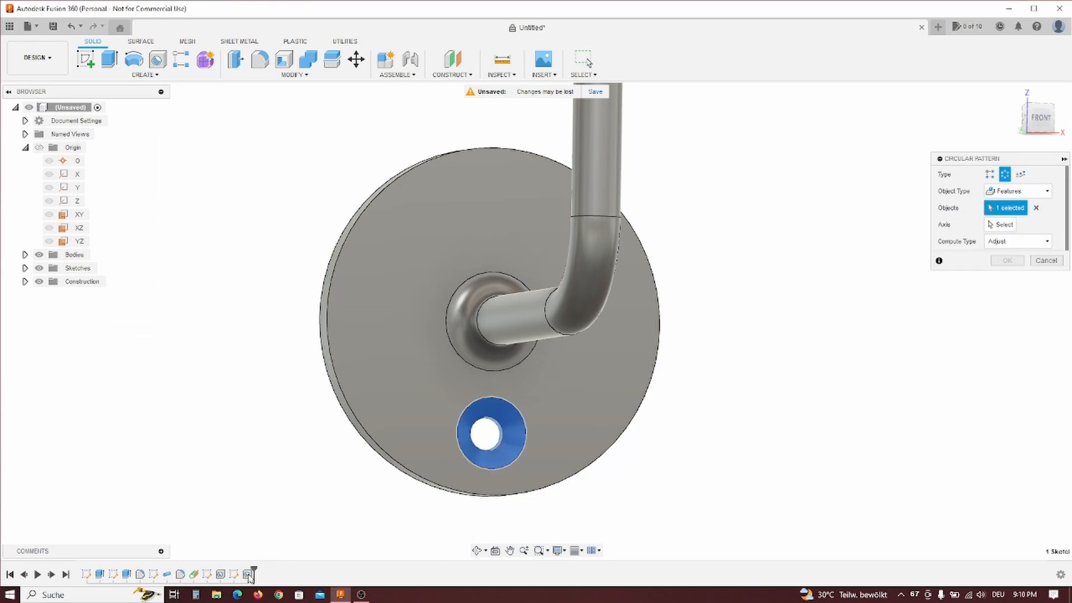
{"action": "left_click", "coordinate": [1002, 225]}
{"action": "middle_click_drag", "start_coordinate": [545, 371], "coordinate": [448, 281], "text": "shift"}
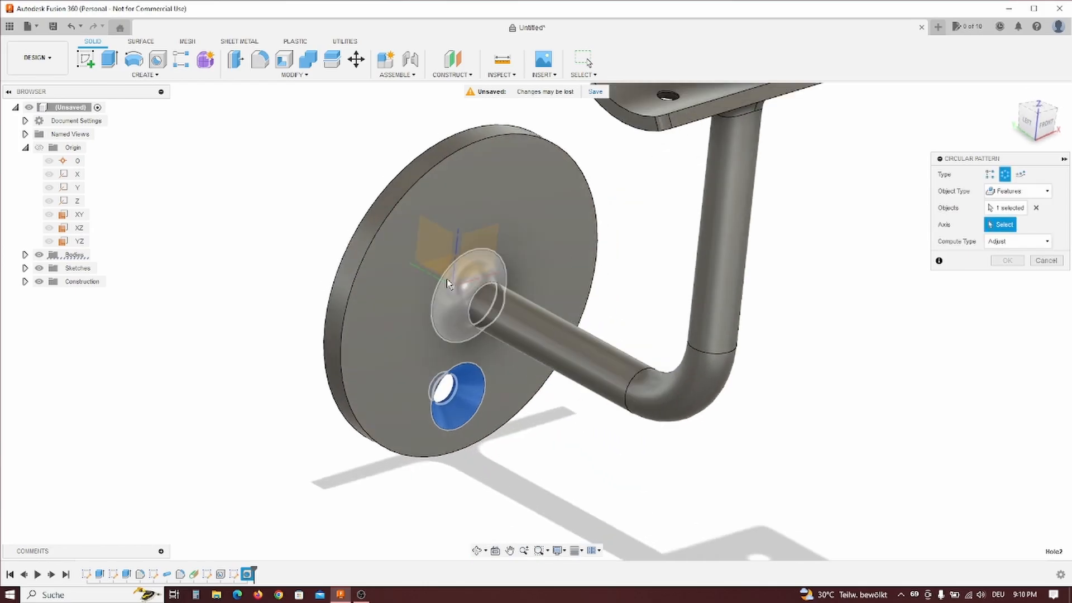
{"action": "left_click", "coordinate": [424, 271]}
{"action": "middle_click_drag", "start_coordinate": [541, 331], "coordinate": [317, 402], "text": "shift"}
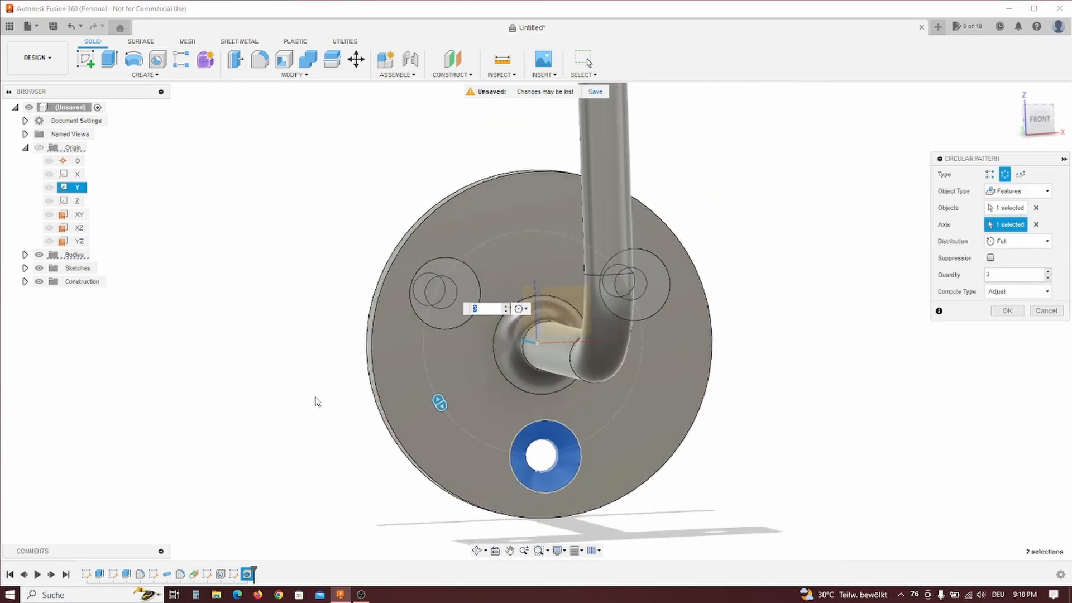
{"action": "left_click", "coordinate": [1009, 311]}
- Chamfer the outer circular edge on the wall plate's arm side with an equal distance of 1 mm
{"action": "middle_click_drag", "start_coordinate": [682, 311], "coordinate": [625, 254], "text": "shift"}
{"action": "left_click", "coordinate": [294, 74]}
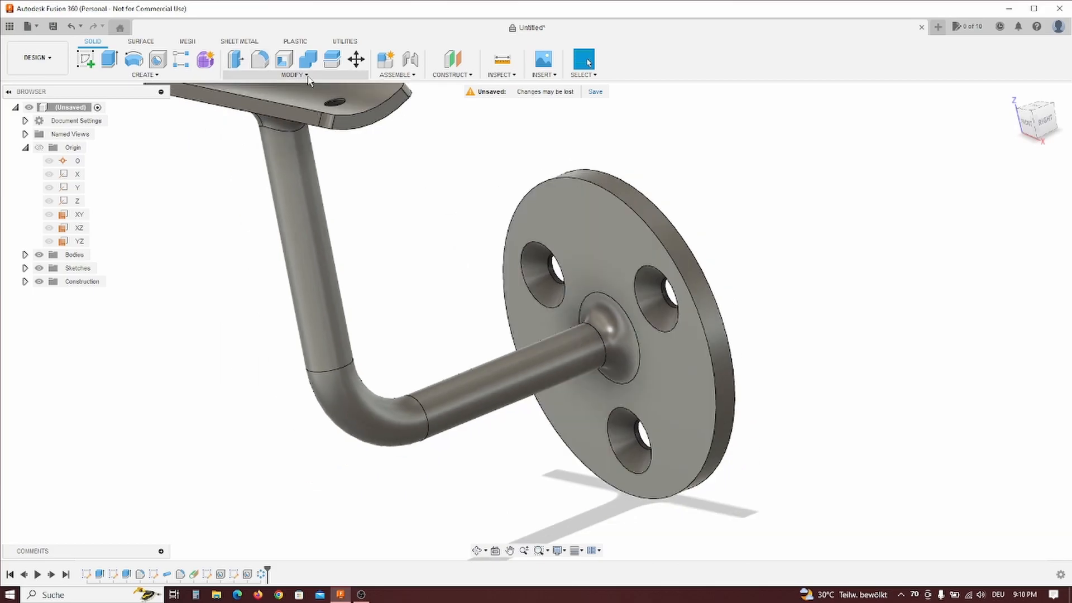
{"action": "left_click", "coordinate": [245, 110]}
{"action": "left_click", "coordinate": [646, 222]}
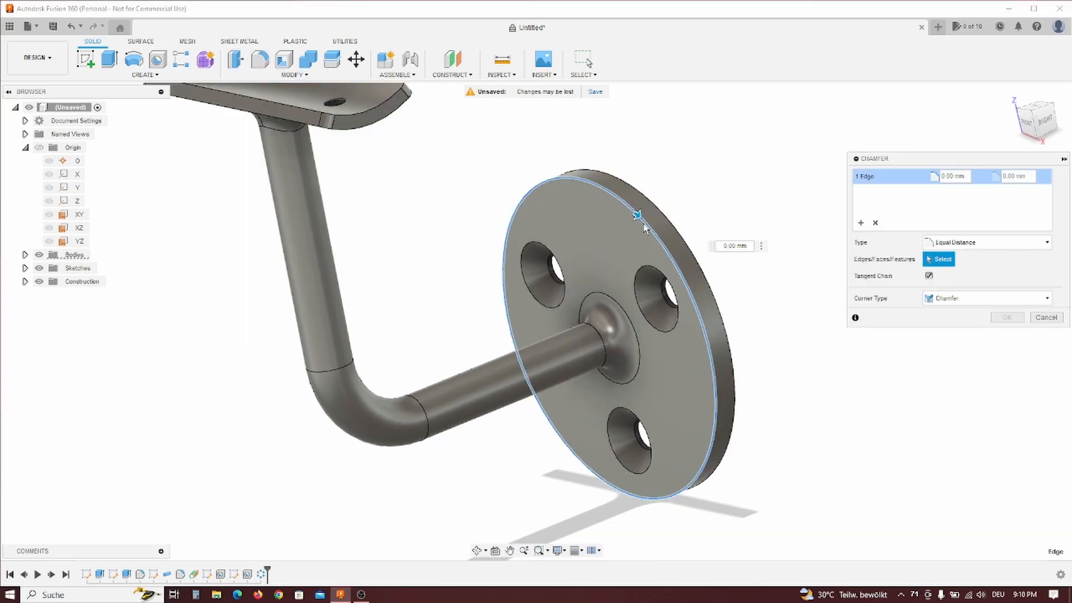
{"action": "type", "text": "1"}
{"action": "key", "text": "Return"}
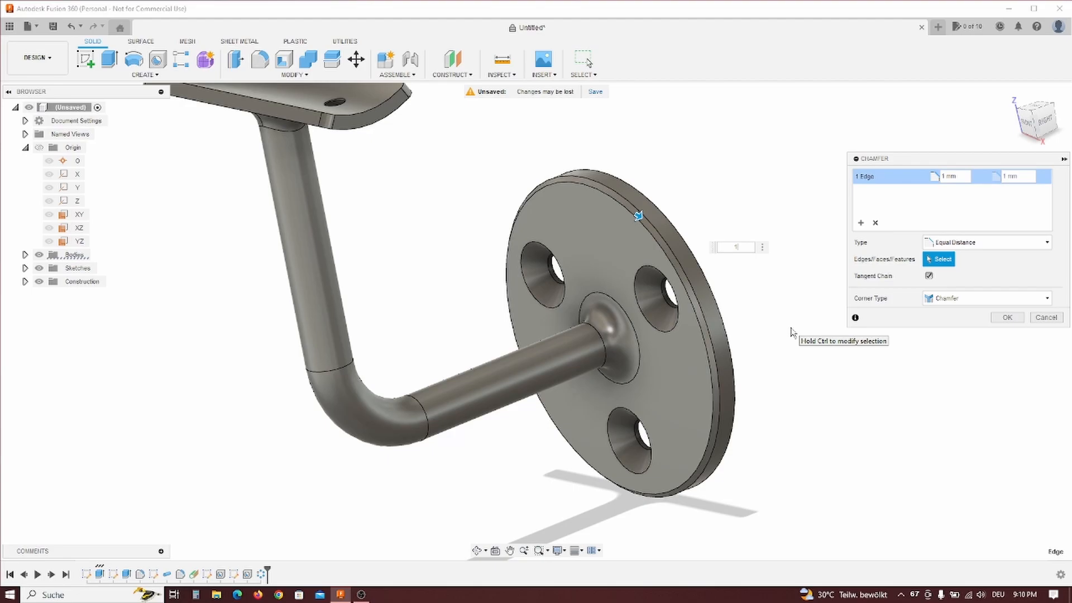
{"action": "left_click", "coordinate": [1007, 318]}
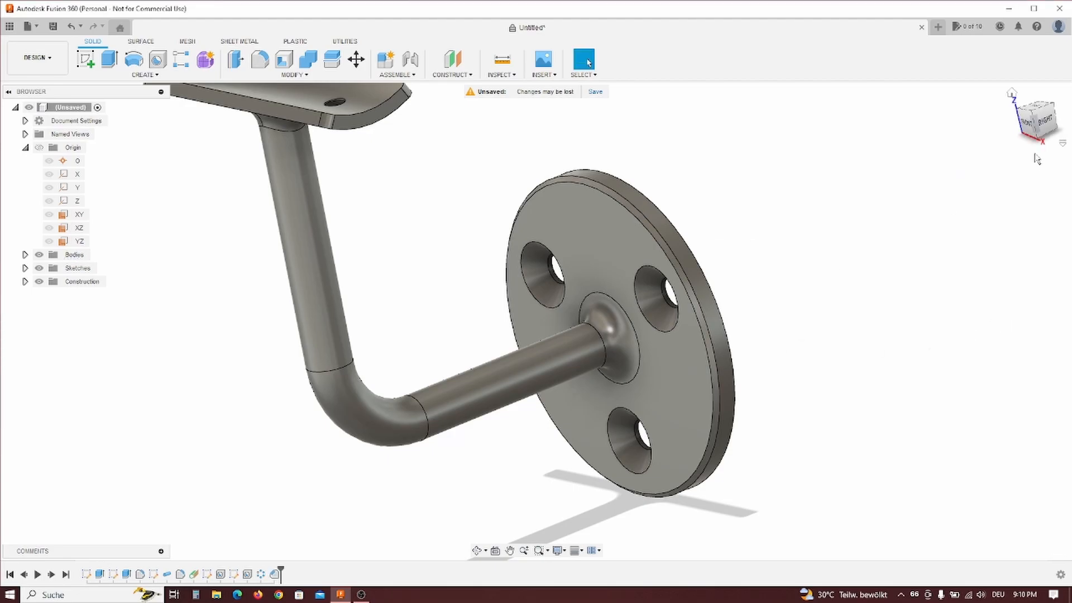
- Collapse the Origin folder and save the design as Handrail Holder in MY LIB > Handrail Parts
{"action": "left_click", "coordinate": [1034, 116]}
{"action": "middle_click_drag", "start_coordinate": [459, 293], "coordinate": [585, 324], "text": "shift"}
{"action": "middle_click_drag", "start_coordinate": [629, 283], "coordinate": [630, 302], "text": "shift"}
{"action": "left_click", "coordinate": [1038, 115]}
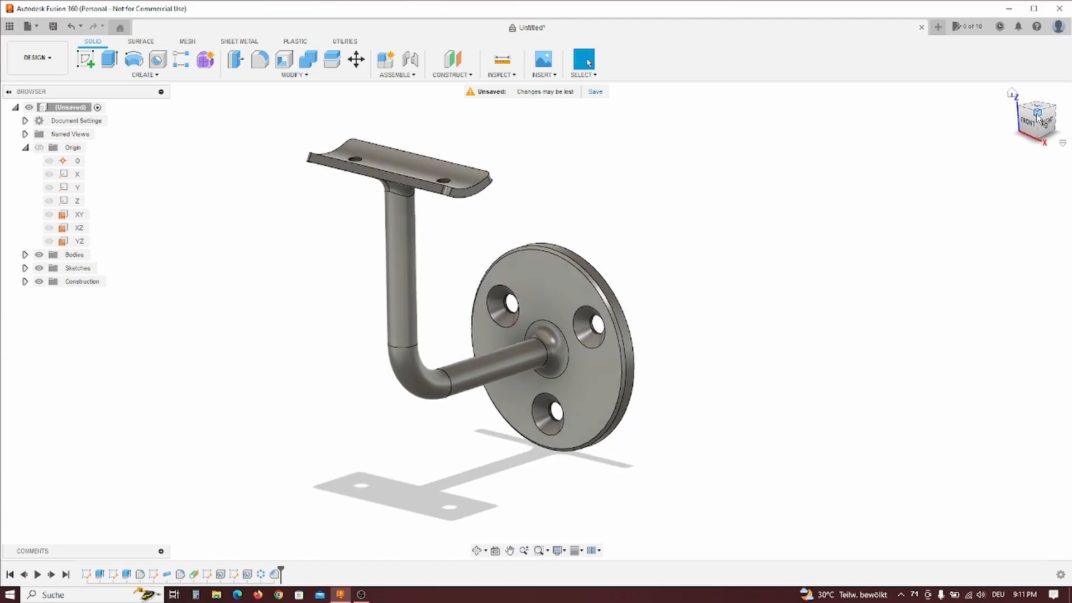
{"action": "left_click", "coordinate": [26, 147]}
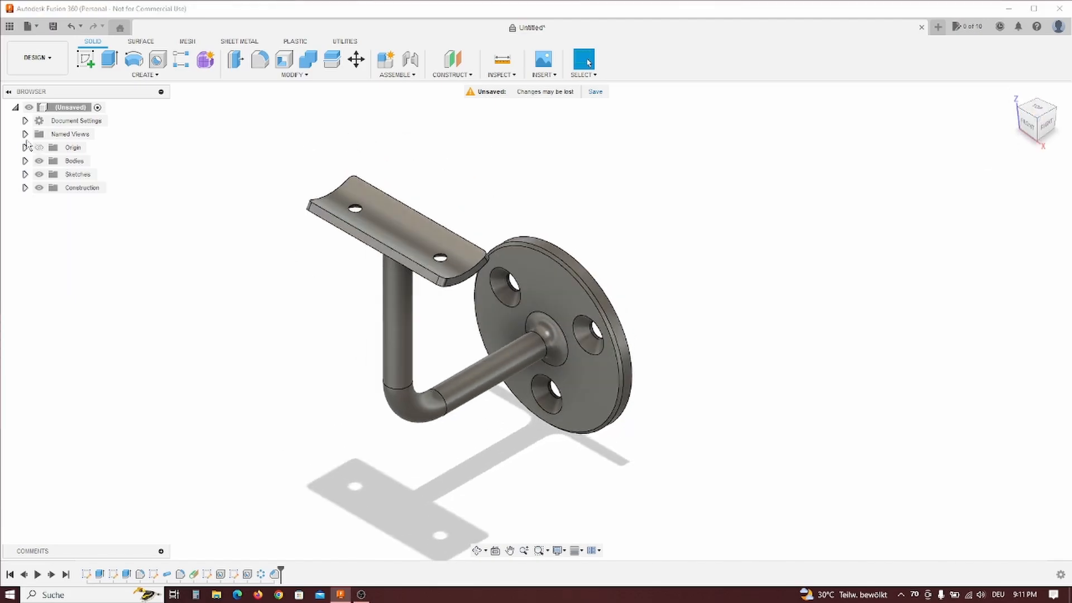
{"action": "left_click", "coordinate": [53, 26]}
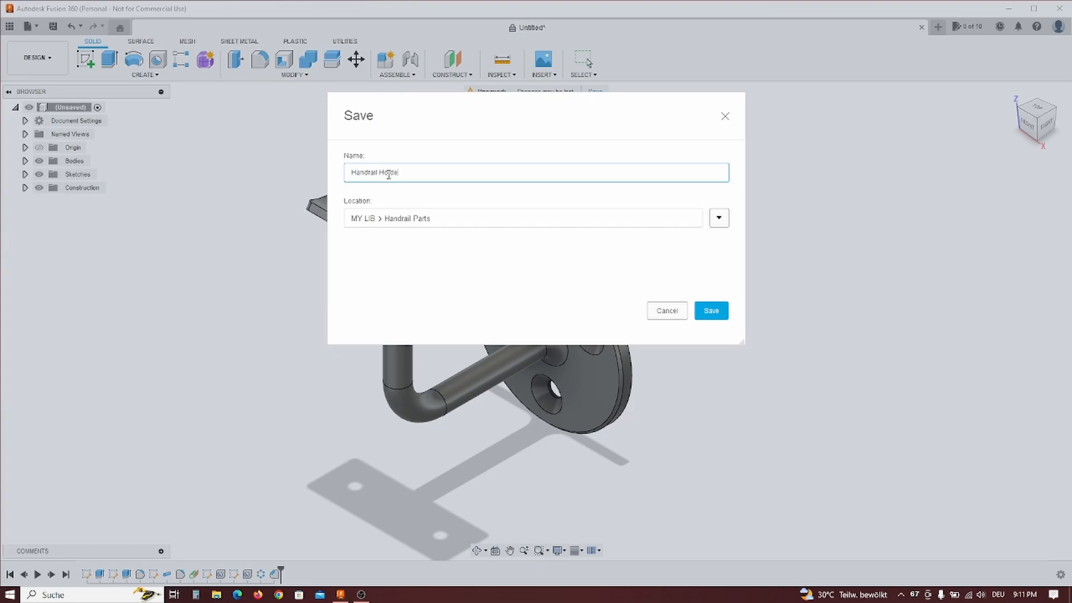
{"action": "left_click", "coordinate": [711, 311]}
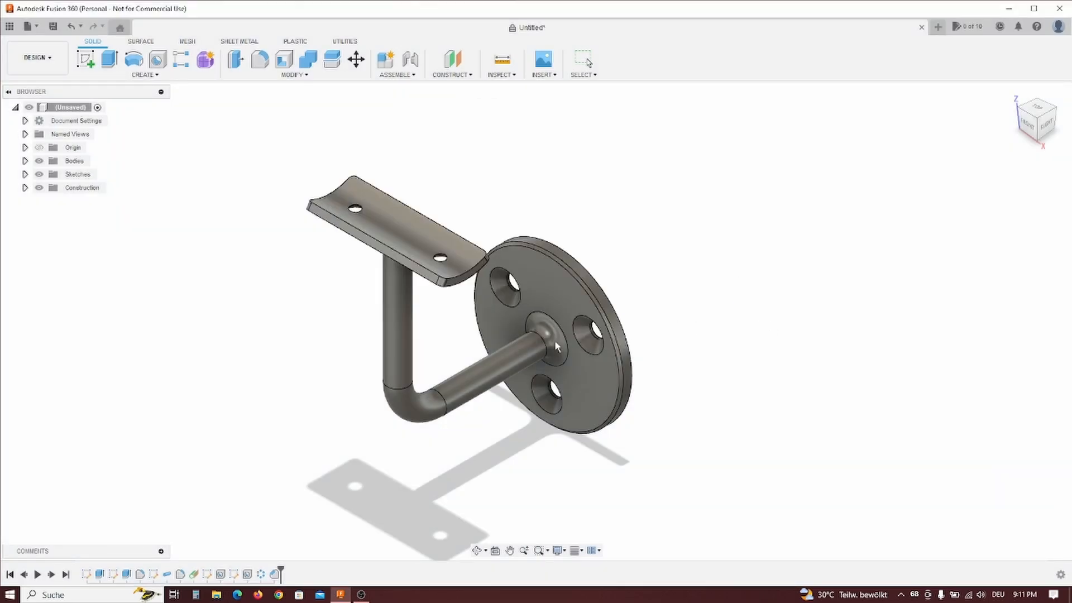
- Download the Stainless Steel - Satin appearance from the Stainless group of the metal appearances
{"action": "middle_click_drag", "start_coordinate": [530, 340], "coordinate": [500, 334], "text": "shift"}
{"action": "scroll", "coordinate": [376, 356], "scroll_direction": "up", "scroll_amount": 1}
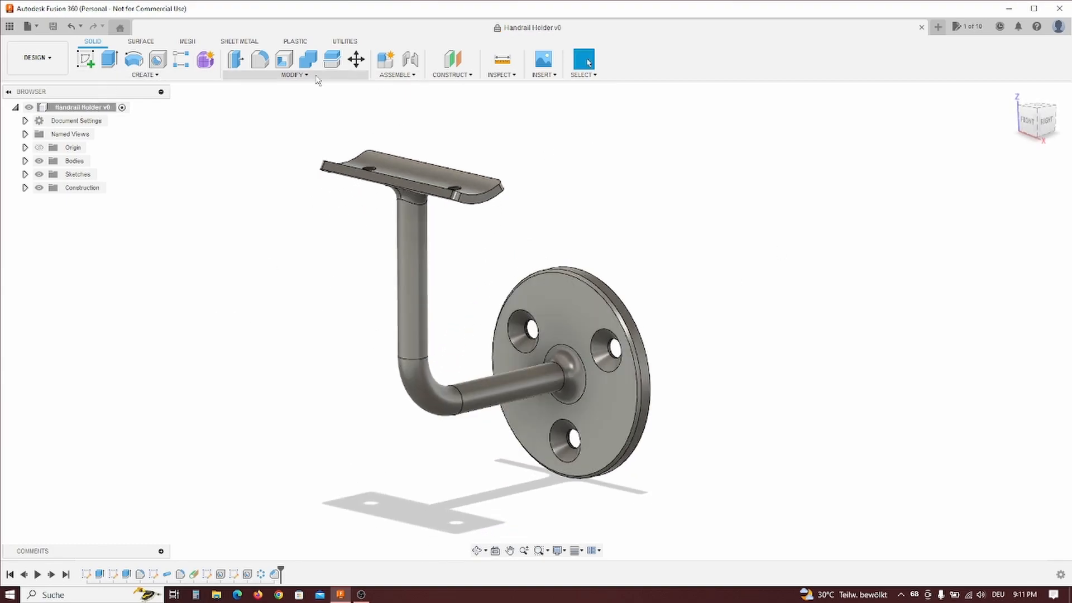
{"action": "left_click", "coordinate": [296, 75]}
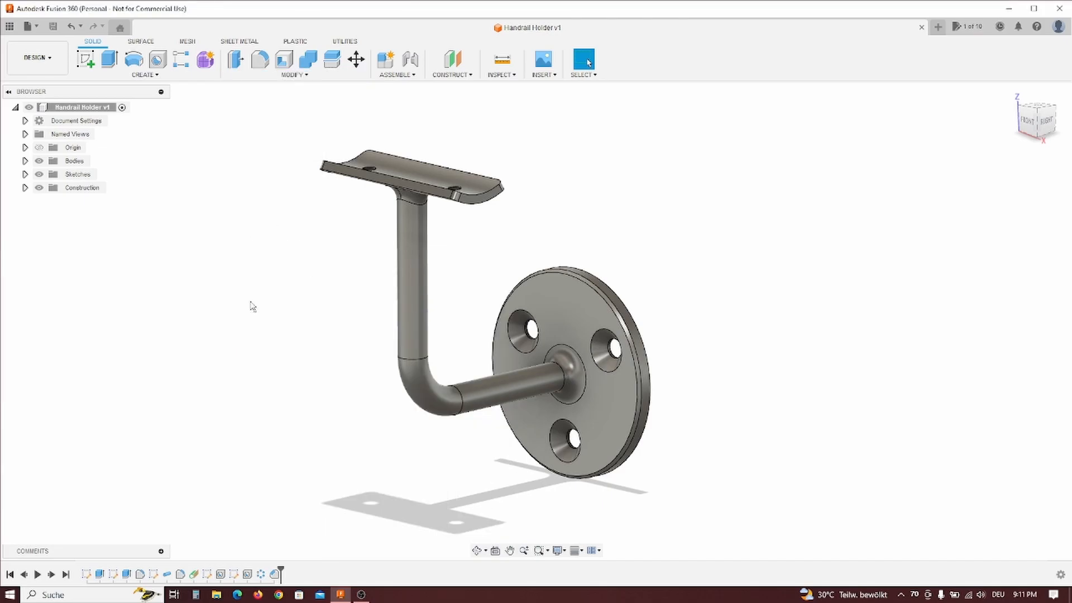
{"action": "key", "text": "a"}
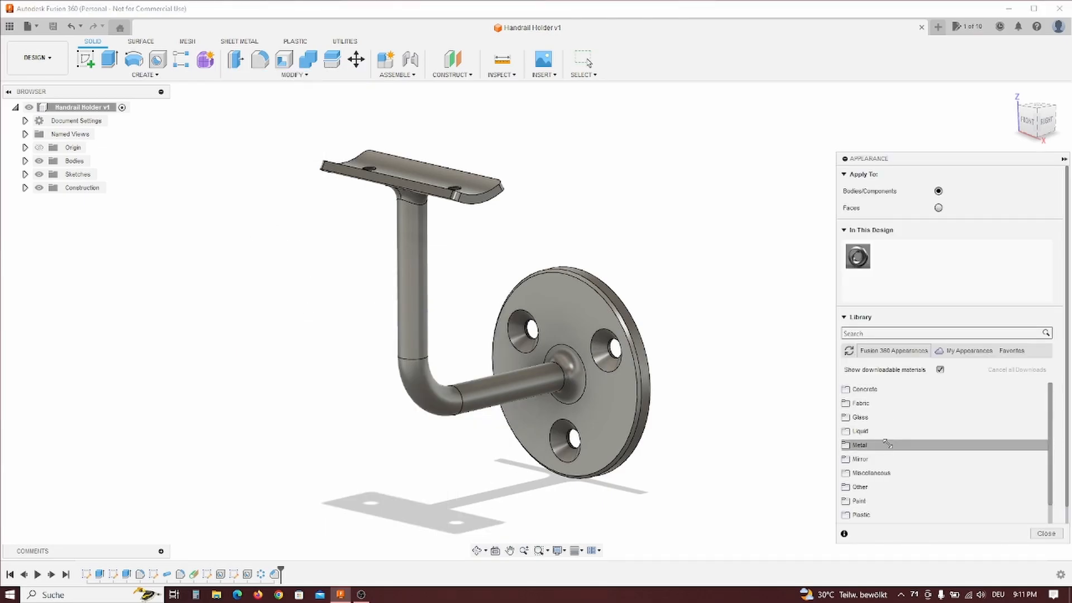
{"action": "scroll", "coordinate": [895, 427], "scroll_direction": "down", "scroll_amount": 1}
{"action": "scroll", "coordinate": [898, 494], "scroll_direction": "down", "scroll_amount": 1}
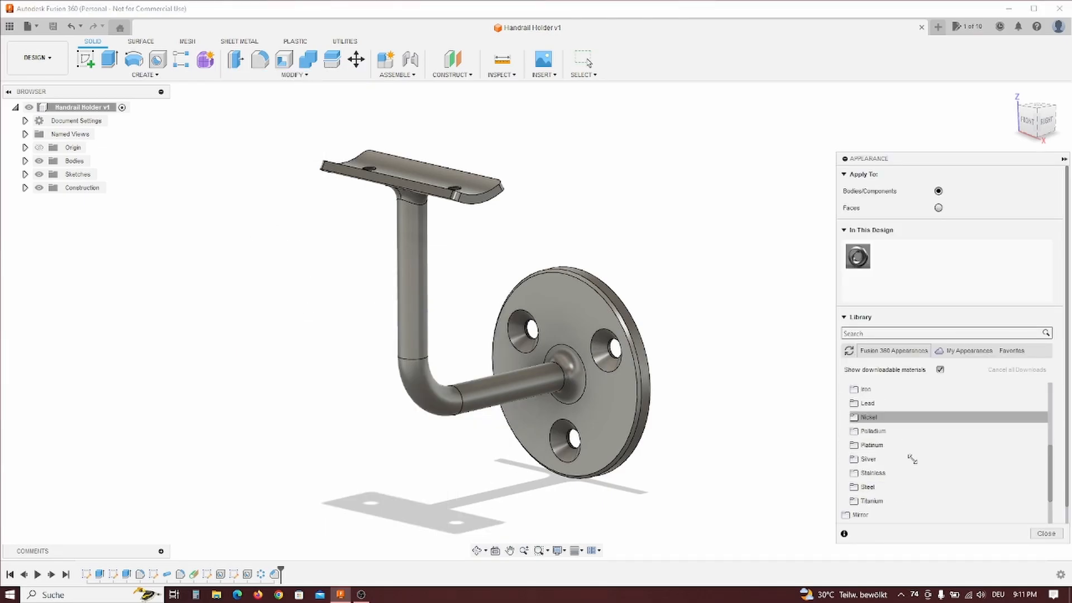
{"action": "left_click", "coordinate": [898, 473]}
{"action": "left_click", "coordinate": [974, 470]}
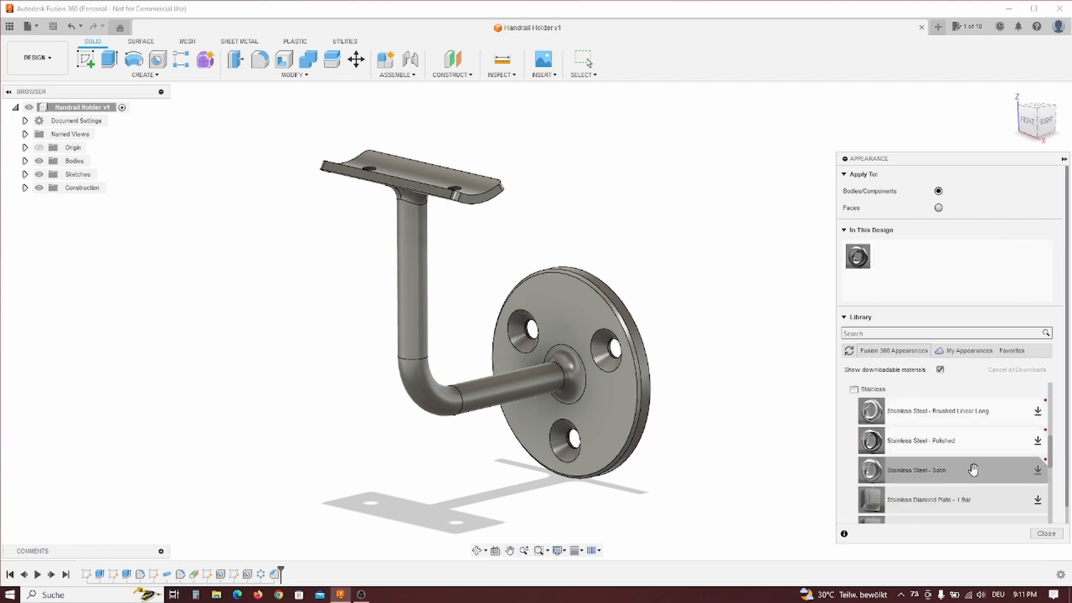
- Apply the Stainless Steel - Satin appearance to the bracket body and close the appearance settings
{"action": "scroll", "coordinate": [939, 485], "scroll_direction": "down", "scroll_amount": 2}
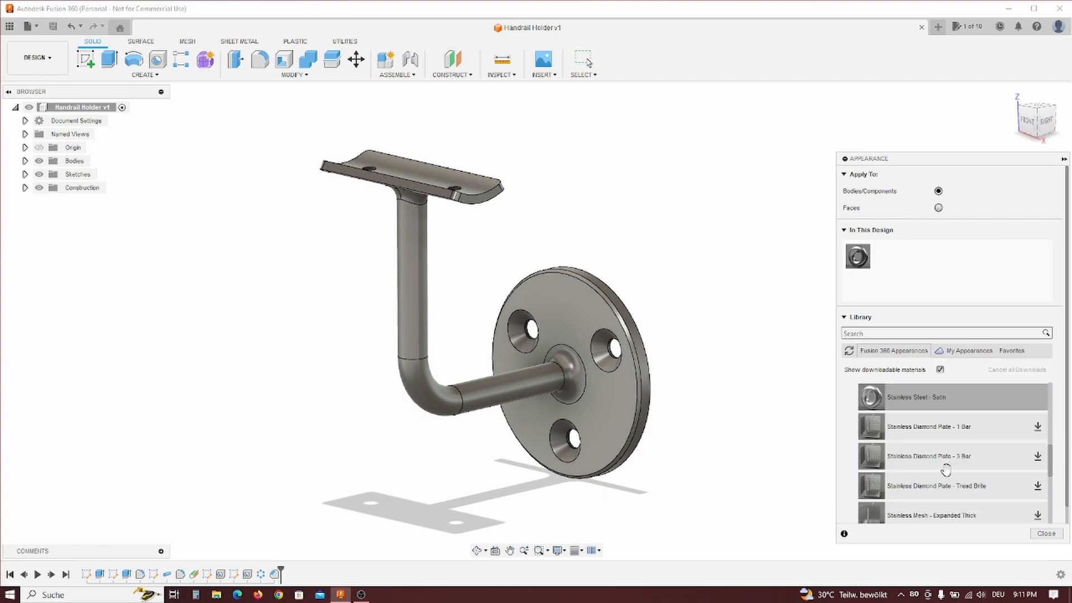
{"action": "left_click_drag", "start_coordinate": [950, 409], "coordinate": [648, 425]}
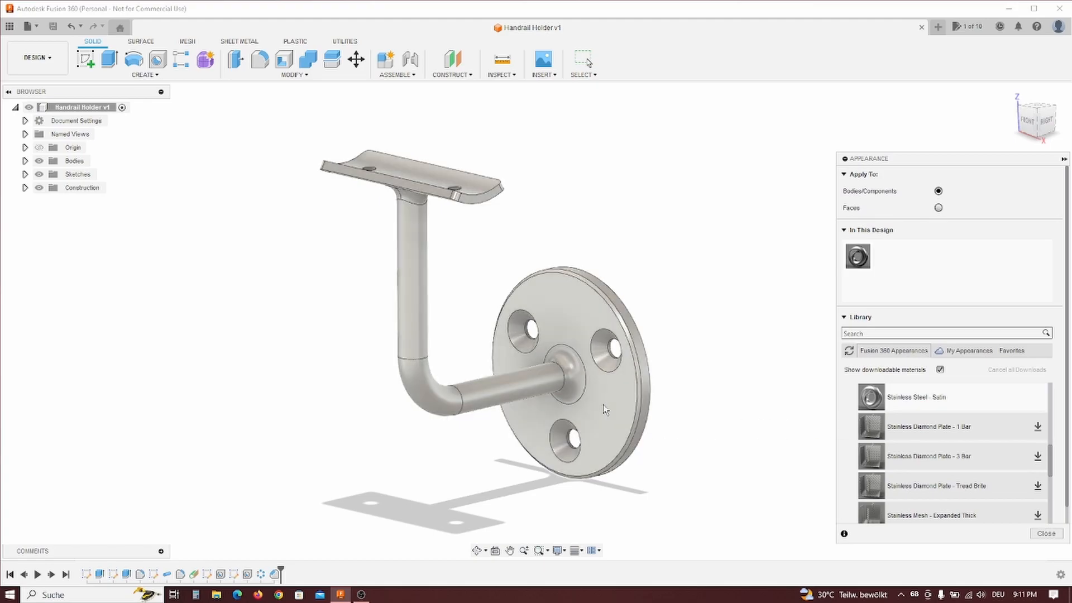
{"action": "left_click", "coordinate": [1053, 535]}
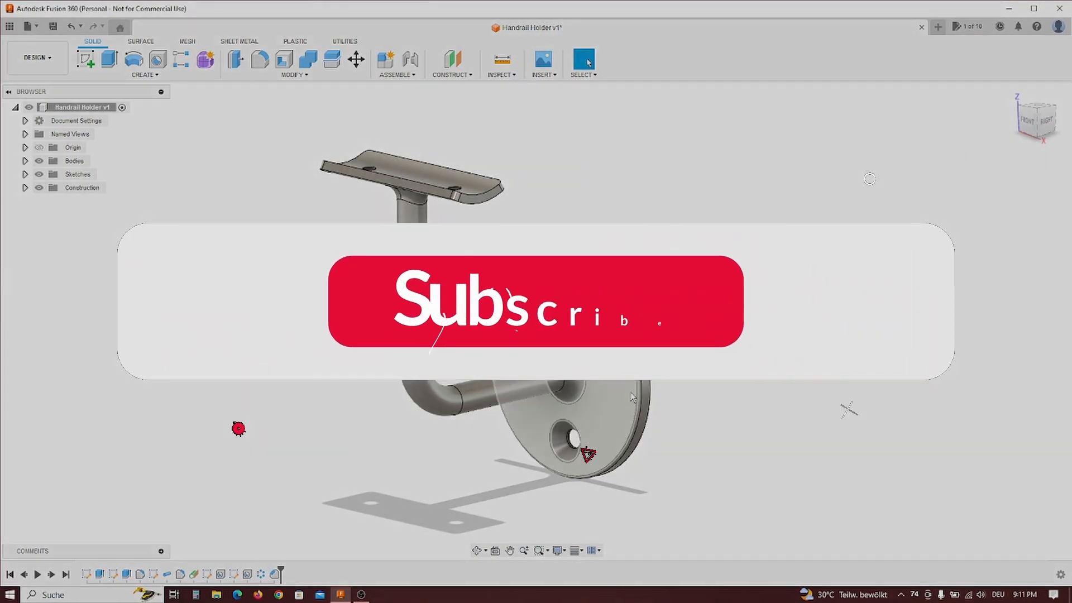